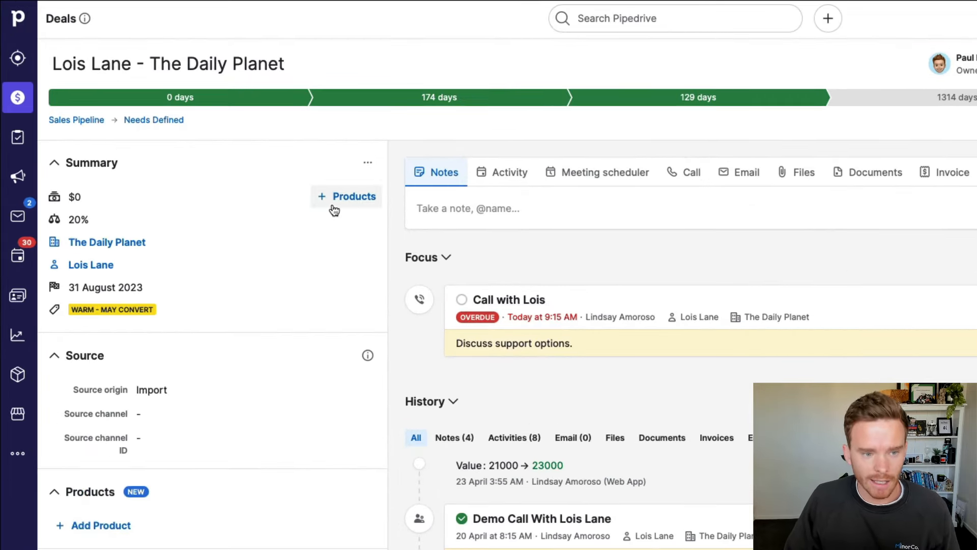
# Set the value of The Daily Planet deal to 5000 US dollars
pyautogui.click(346, 196)
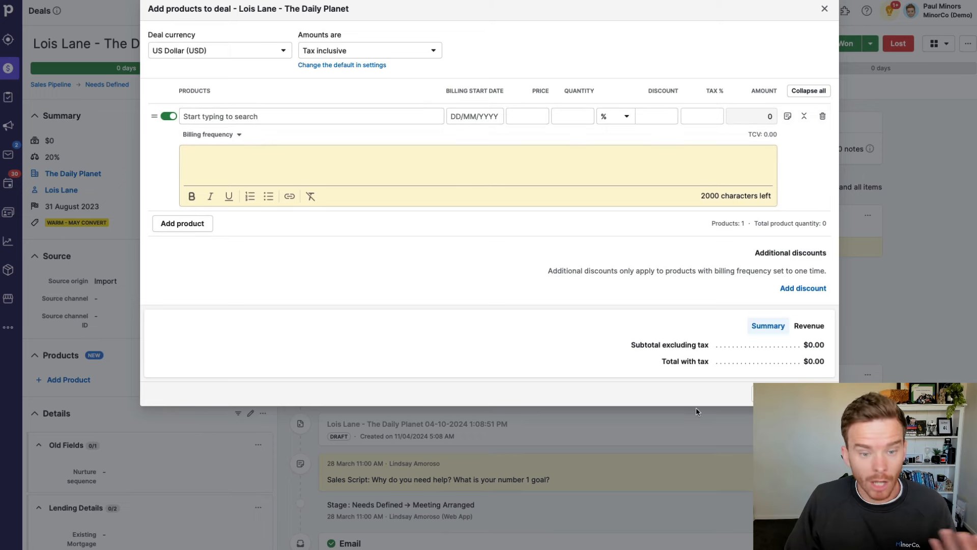
pyautogui.click(771, 393)
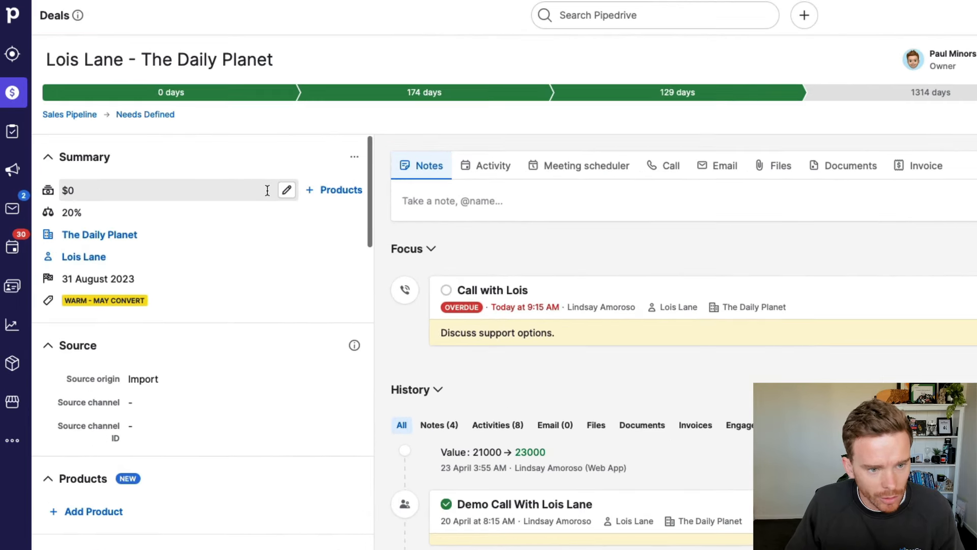
pyautogui.click(287, 190)
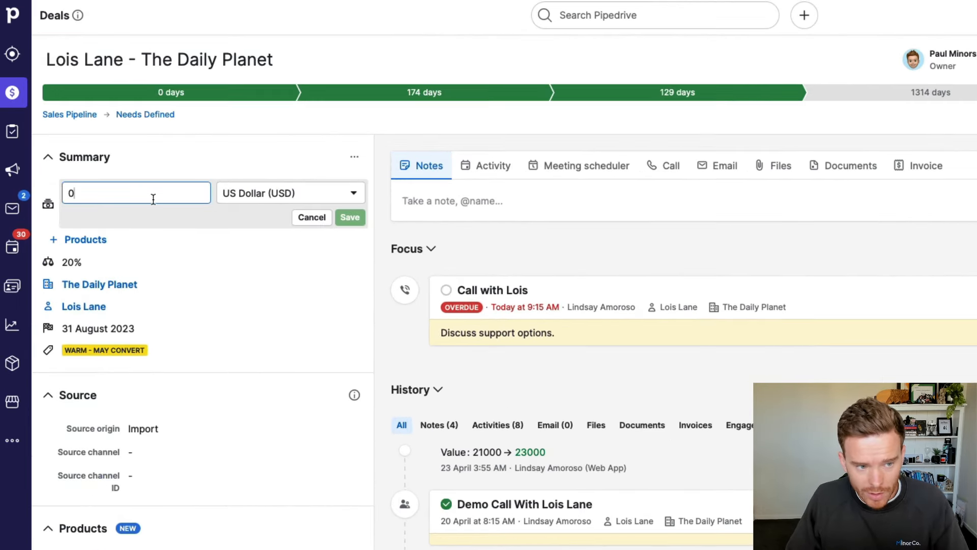
pyautogui.moveTo(106, 197); pyautogui.dragTo(52, 196)
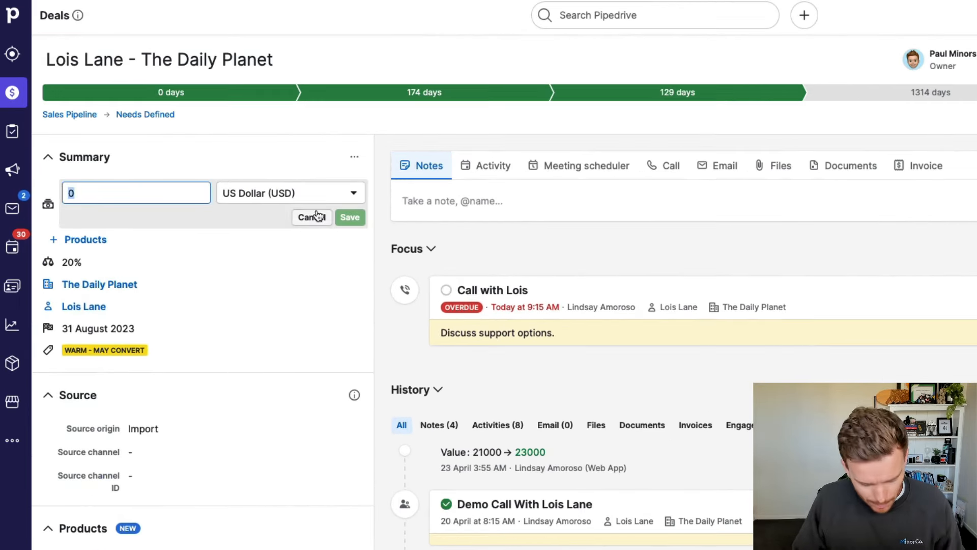
pyautogui.write('500')
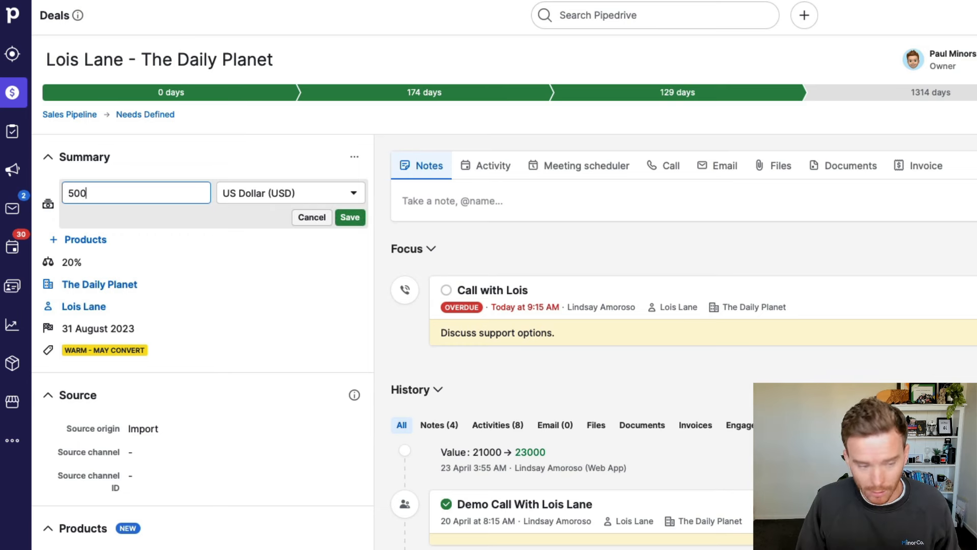
pyautogui.write('0')
pyautogui.press('Return')
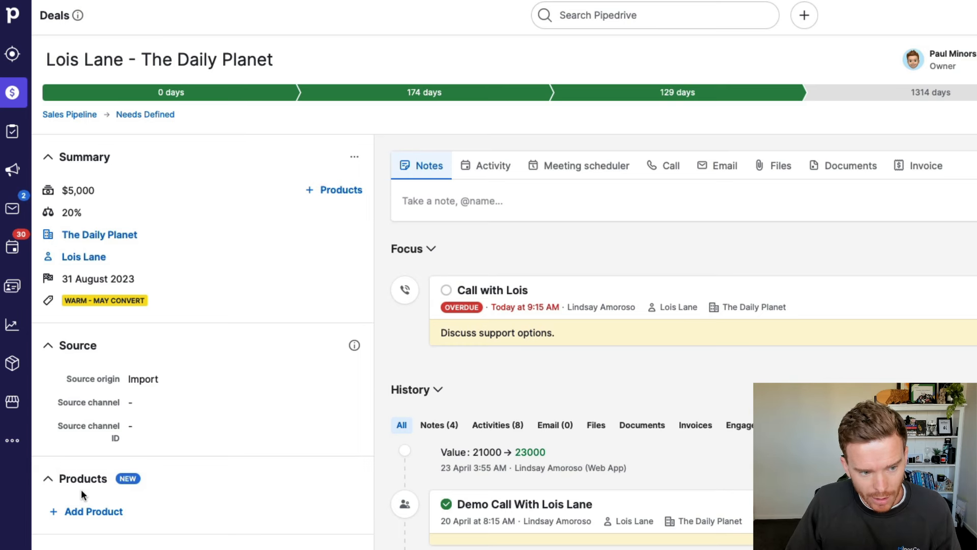
# Open the product catalogue and look through the list of products
pyautogui.click(331, 196)
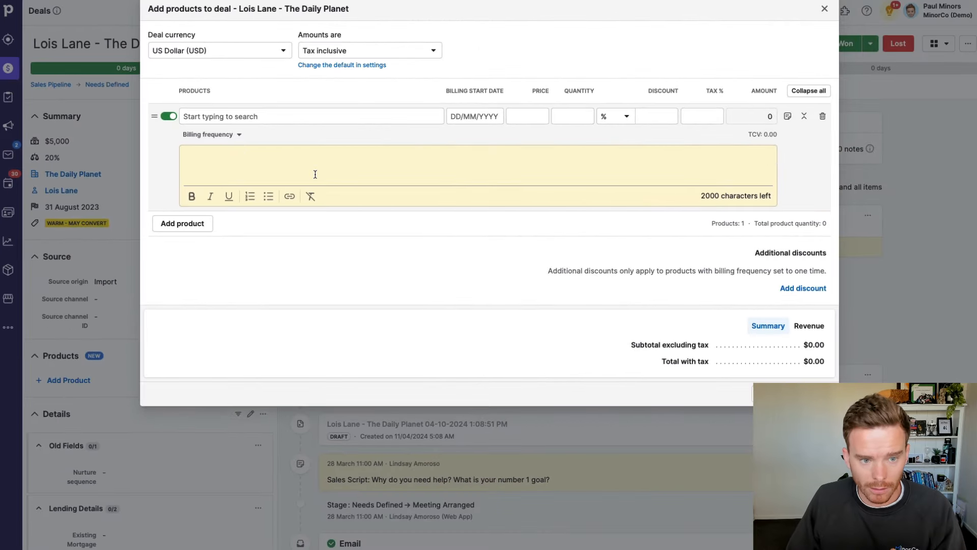
pyautogui.press('Escape')
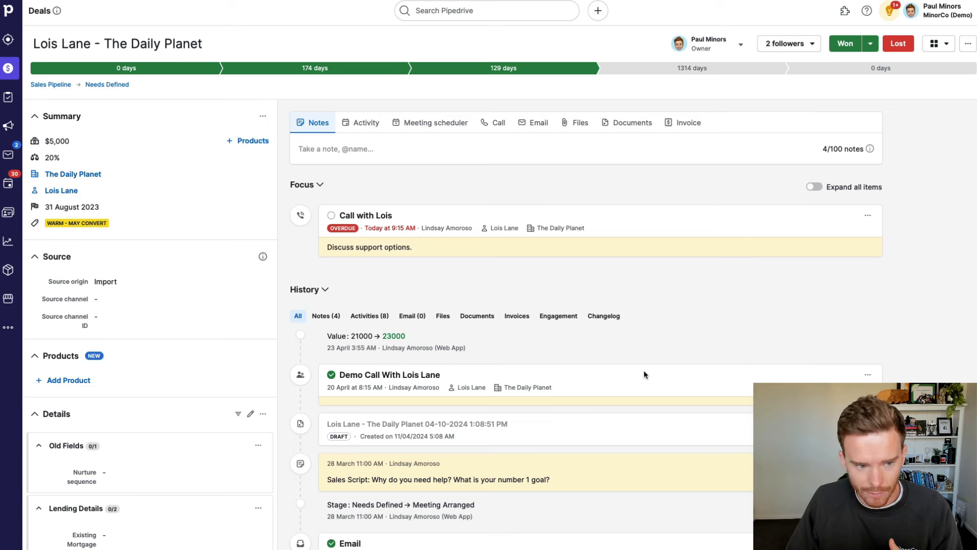
pyautogui.click(8, 270)
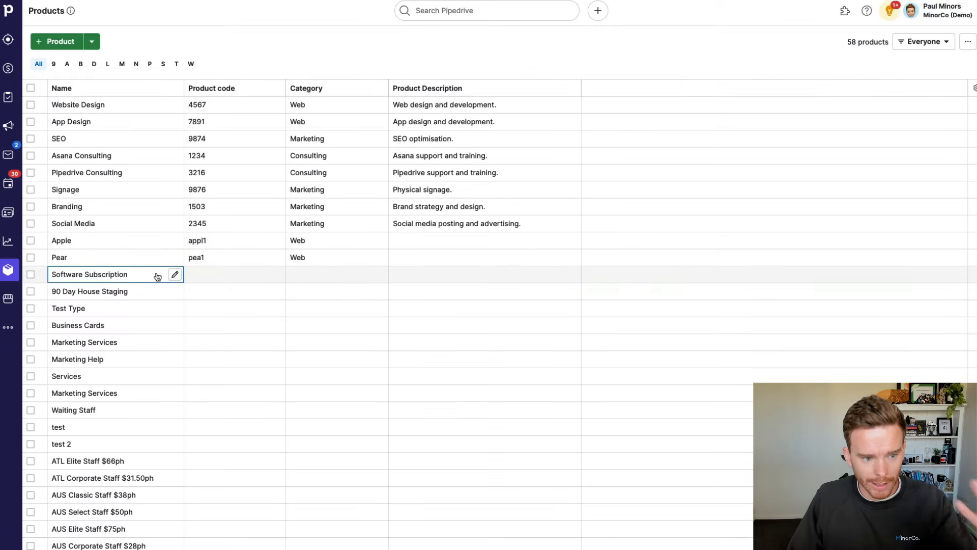
pyautogui.scroll(-3, 158, 275)
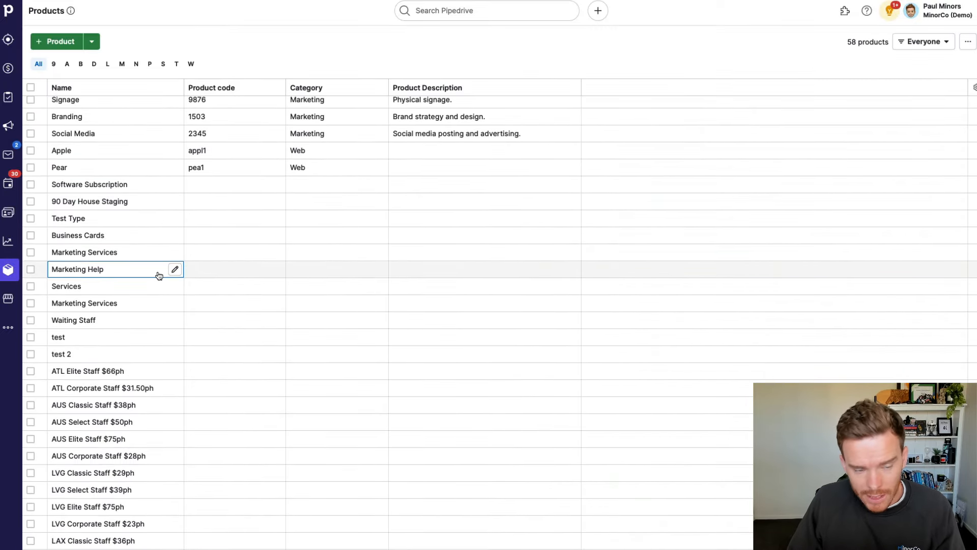
pyautogui.scroll(3, 159, 275)
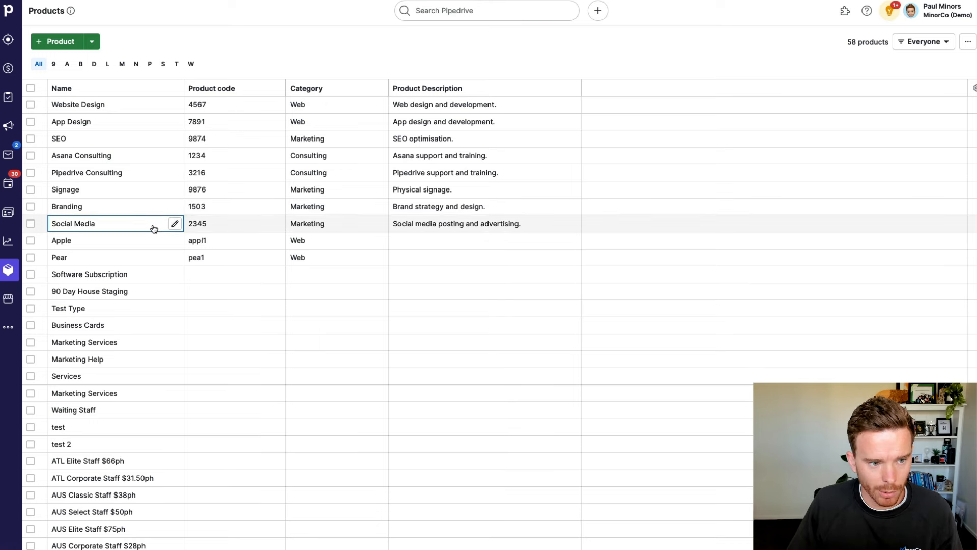
# Open the Asana Consulting product and review its details and the prices of its Monthly and Annual variations
pyautogui.click(96, 156)
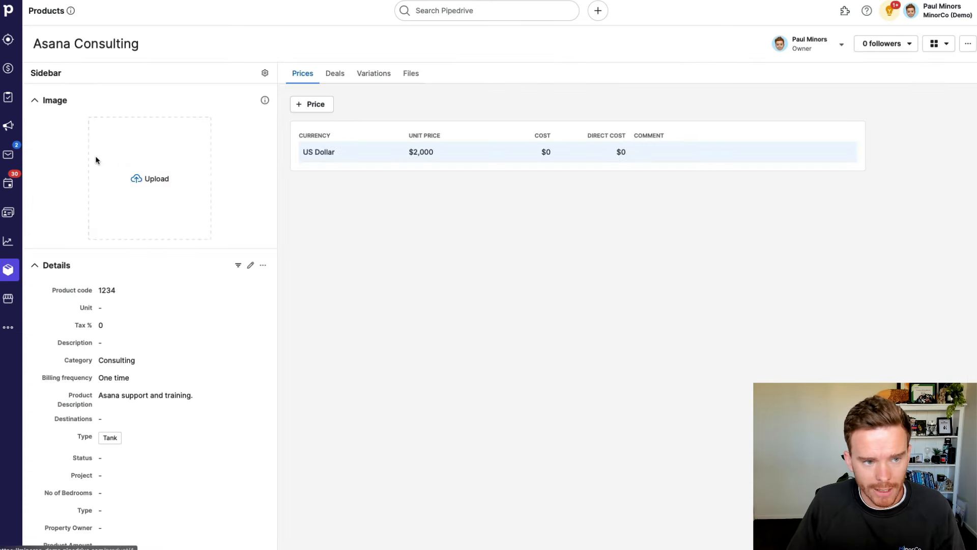
pyautogui.scroll(-2, 216, 316)
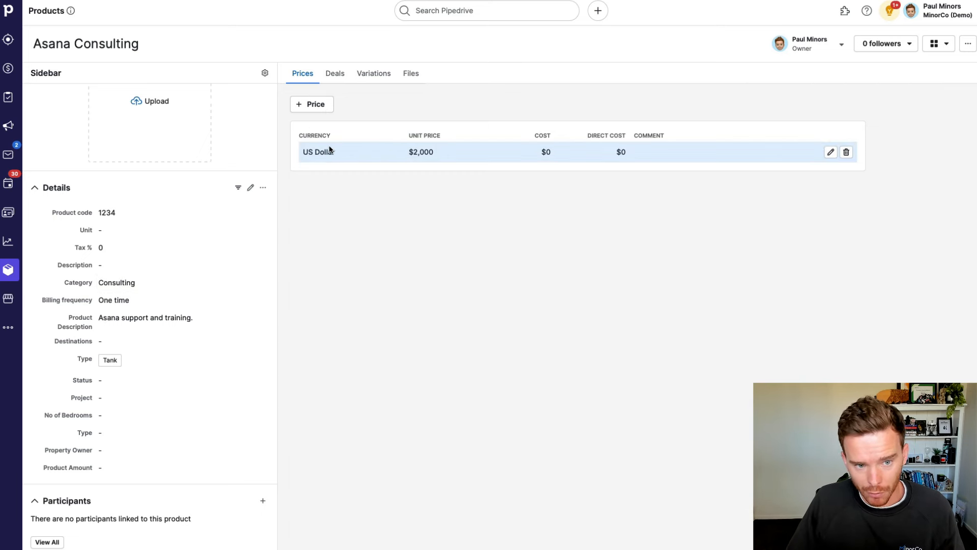
pyautogui.click(364, 80)
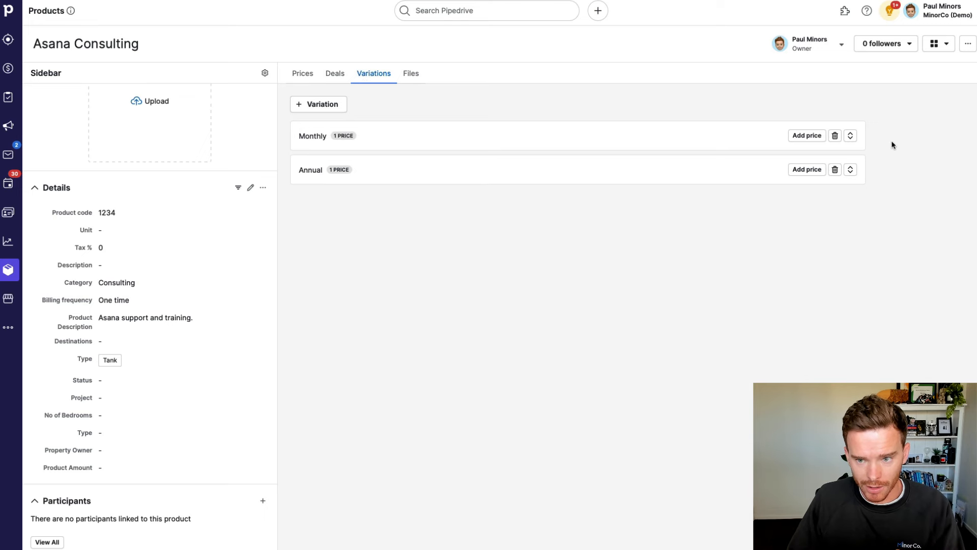
pyautogui.click(848, 136)
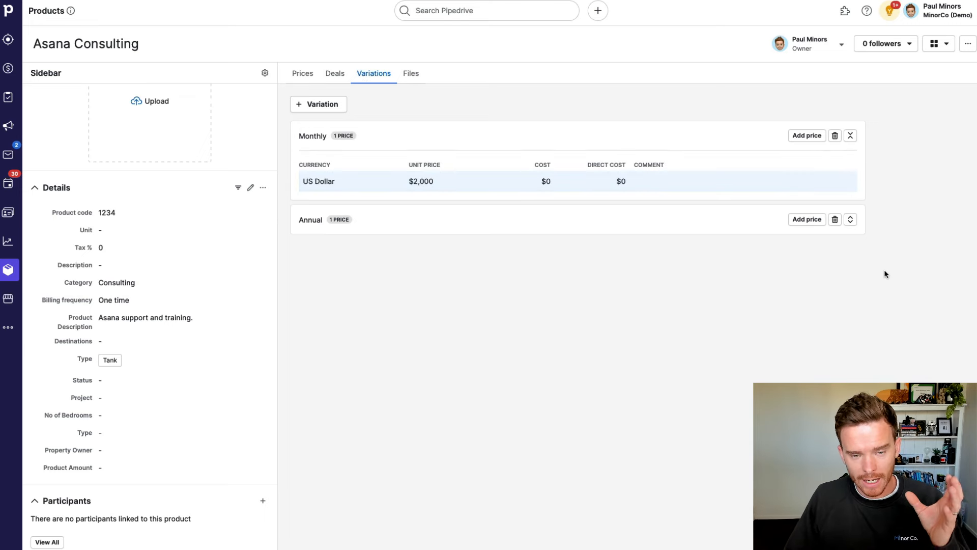
pyautogui.click(849, 219)
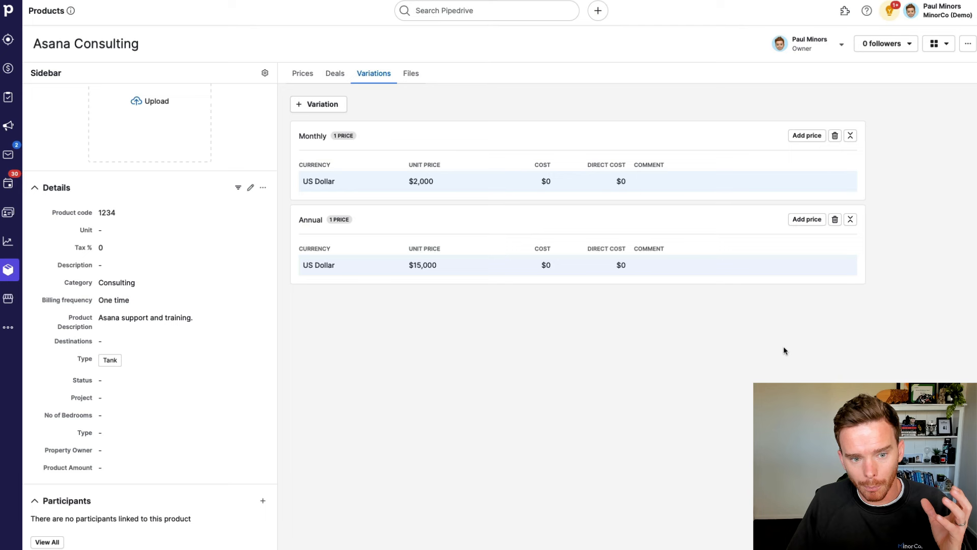
pyautogui.click(849, 219)
pyautogui.click(849, 136)
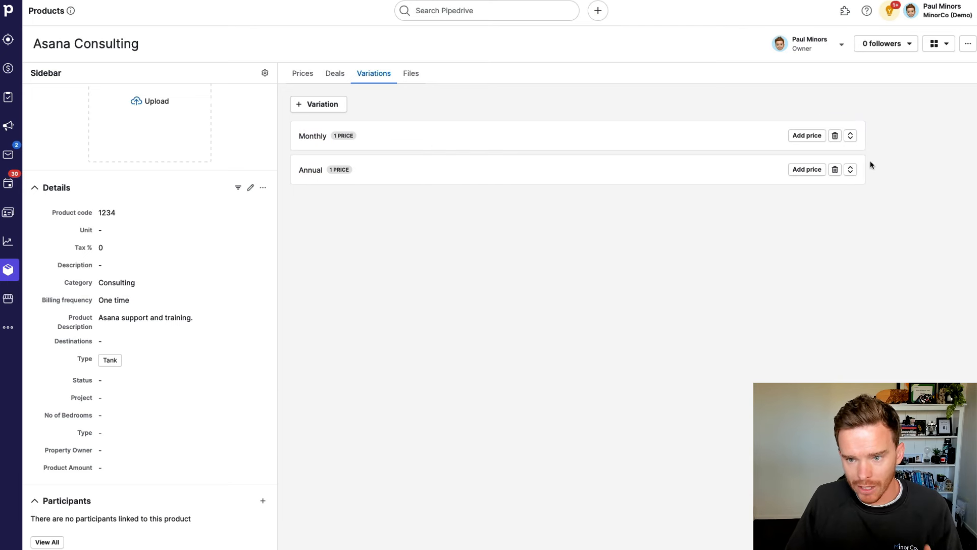
pyautogui.click(851, 172)
pyautogui.click(851, 138)
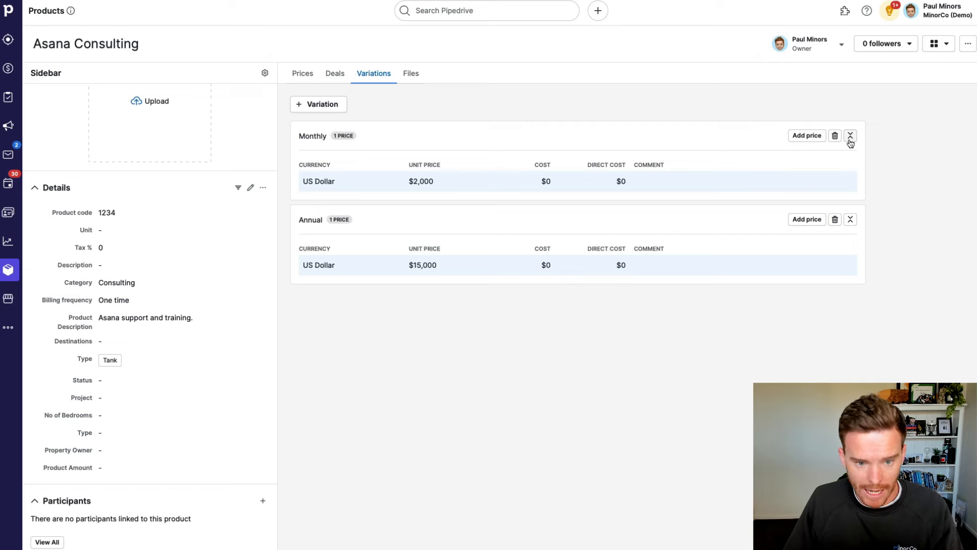
pyautogui.click(850, 138)
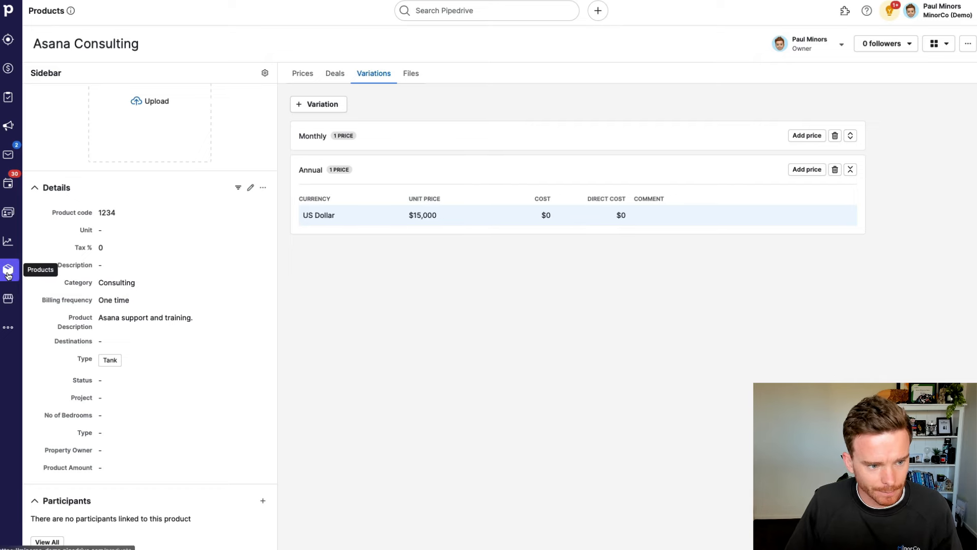
# Open the SEO product and review the prices of its Audit, Keyword Research and Link Building variations
pyautogui.click(8, 270)
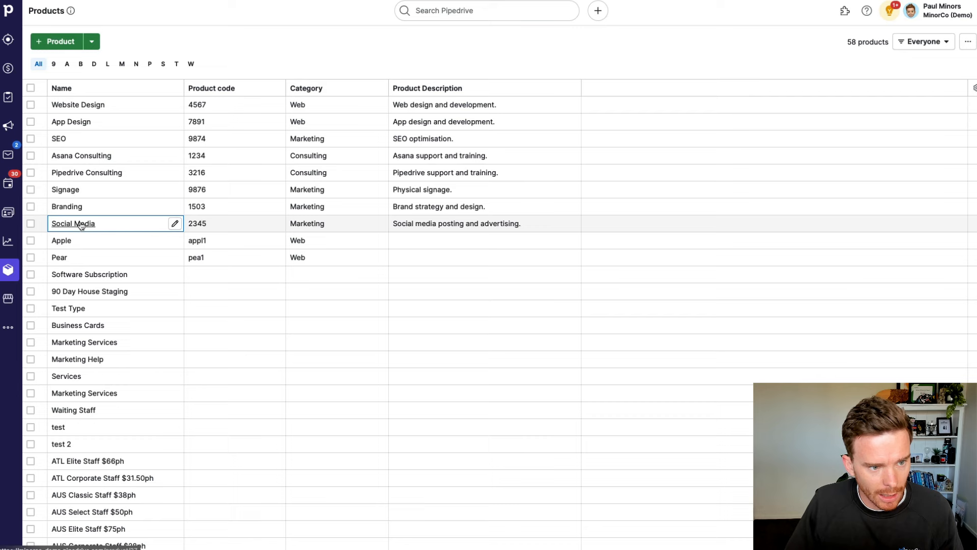
pyautogui.click(58, 139)
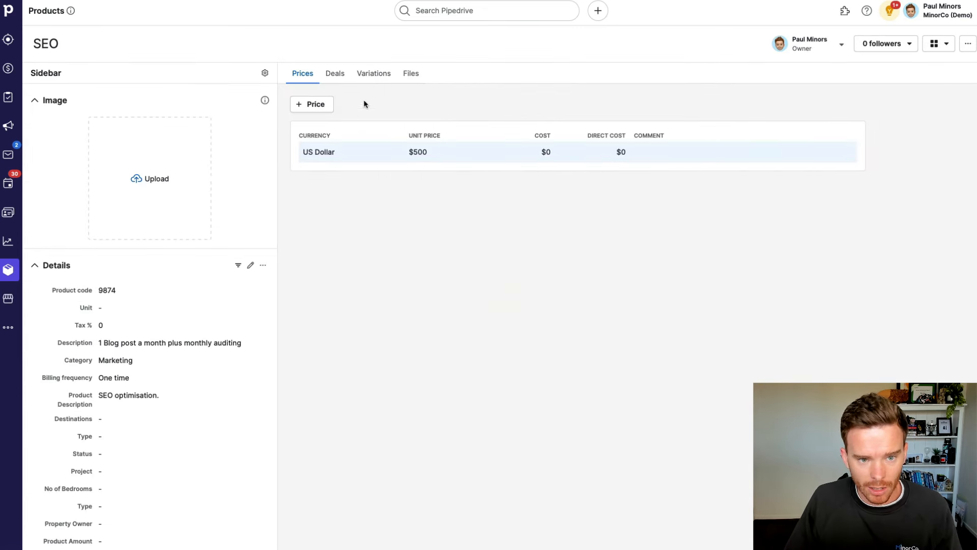
pyautogui.click(374, 74)
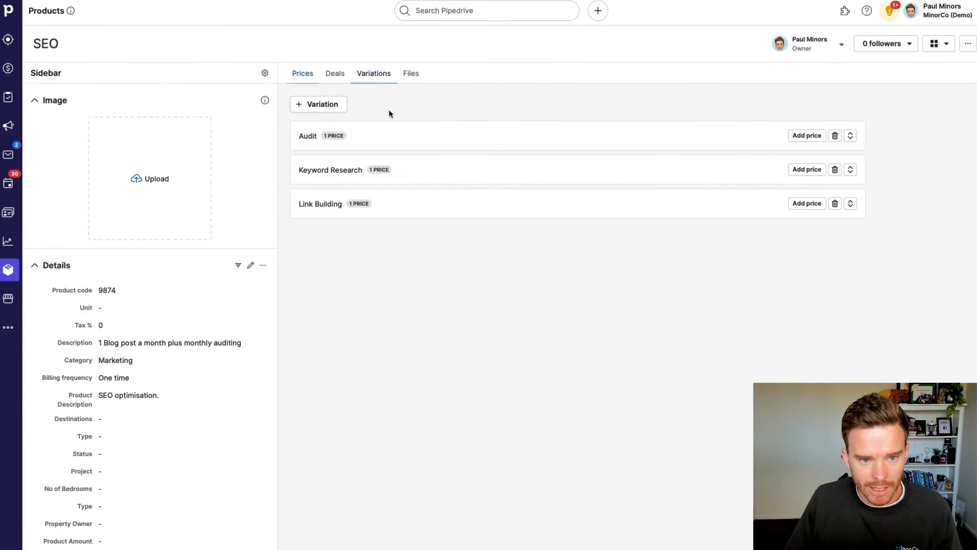
pyautogui.click(850, 137)
pyautogui.click(850, 220)
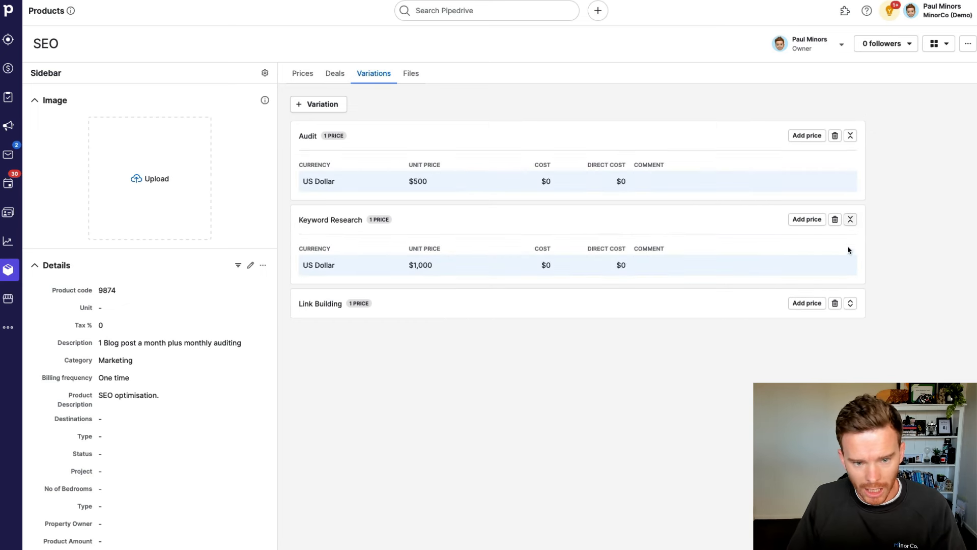
pyautogui.click(849, 306)
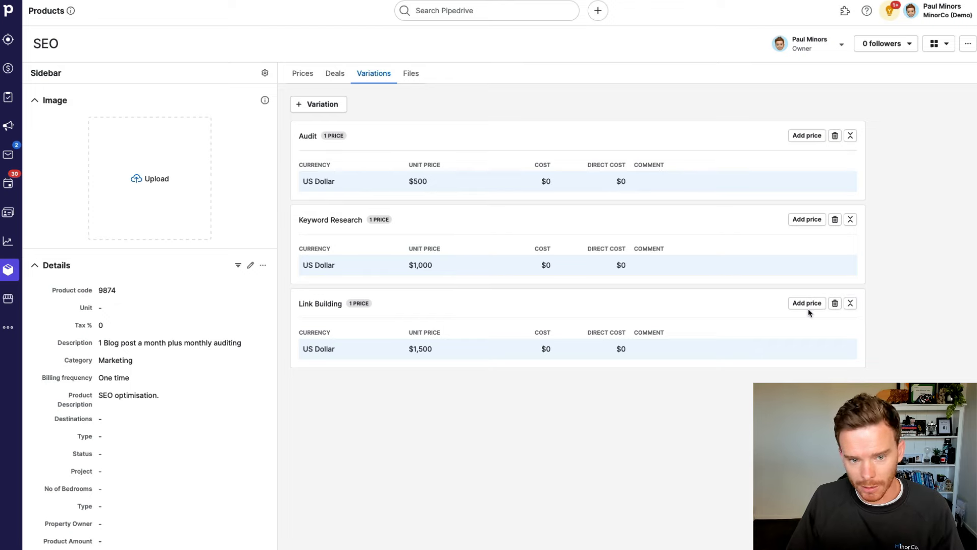
# Return to The Daily Planet deal and add the SEO product to it with the Audit variation
pyautogui.click(511, 7)
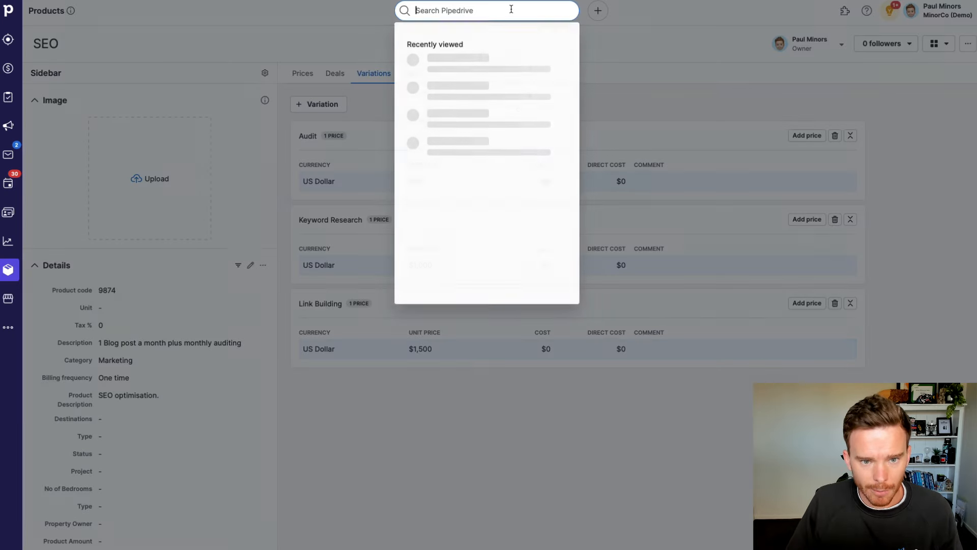
pyautogui.click(490, 69)
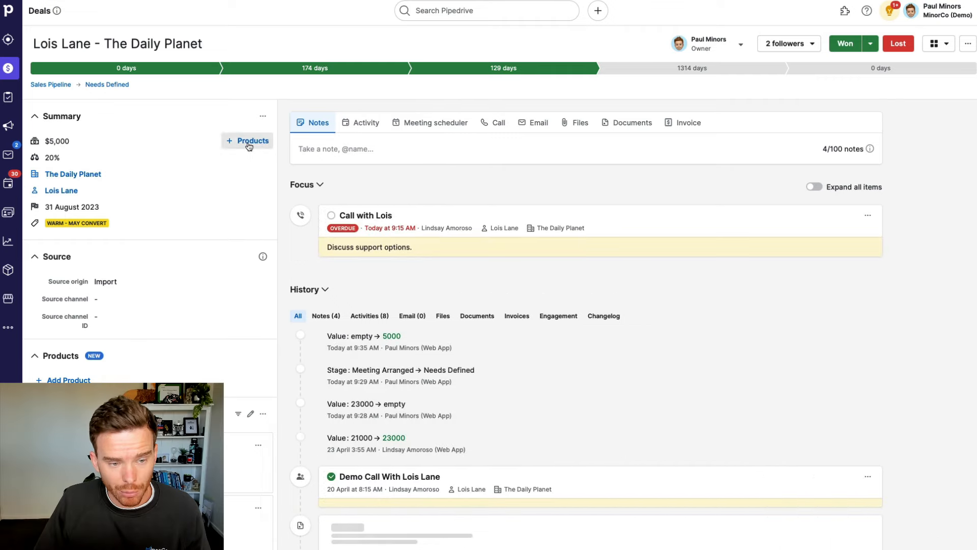
pyautogui.click(253, 137)
pyautogui.click(235, 118)
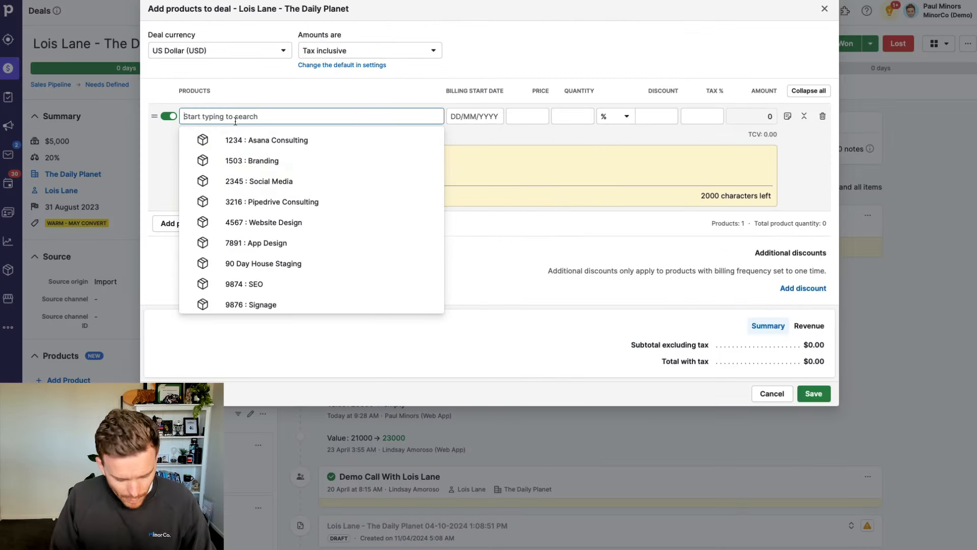
pyautogui.write('seo')
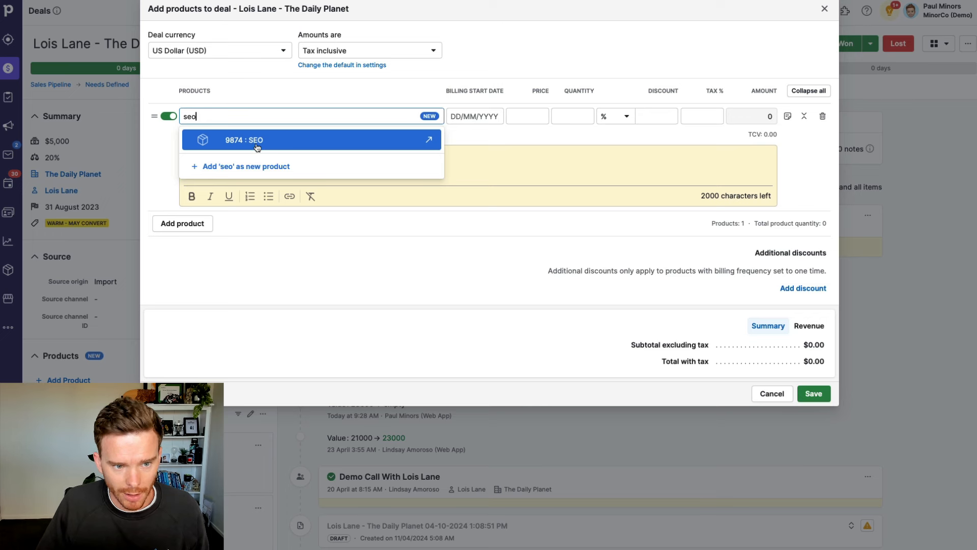
pyautogui.click(257, 144)
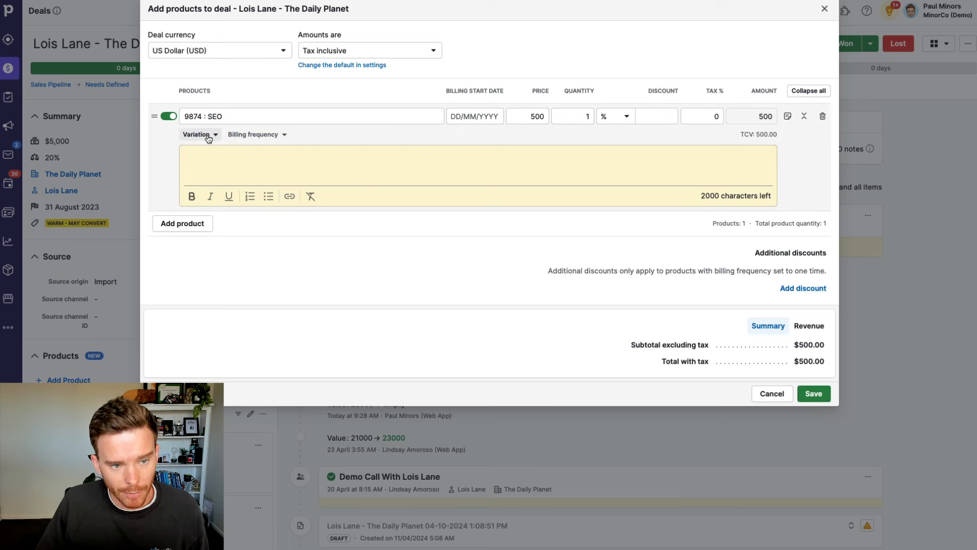
pyautogui.click(208, 137)
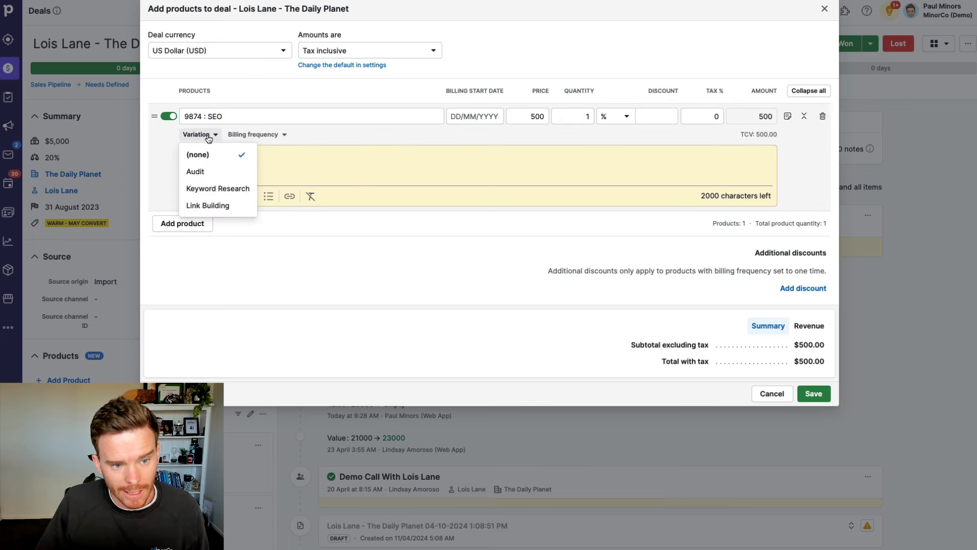
pyautogui.click(222, 171)
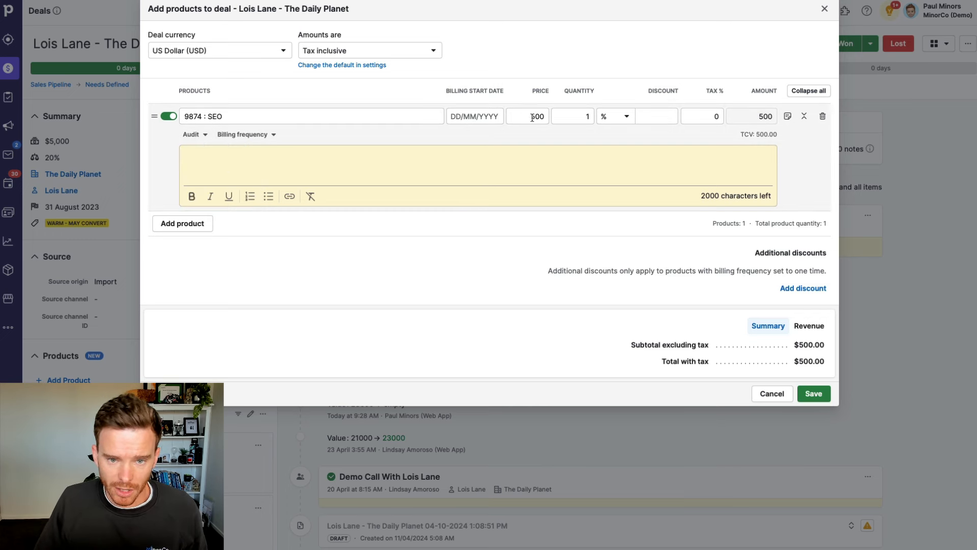
# Add a second SEO product line to the deal with the Keyword Research variation
pyautogui.click(192, 223)
pyautogui.click(210, 227)
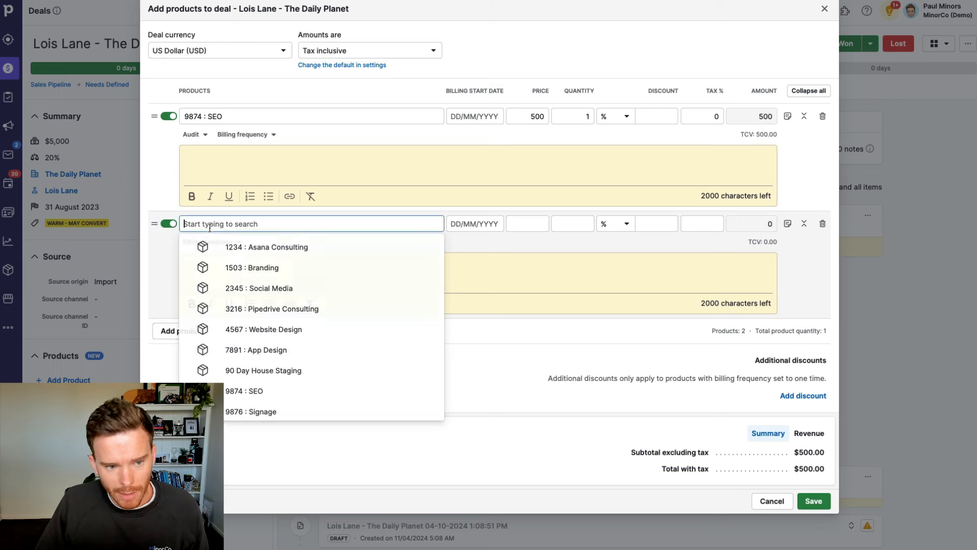
pyautogui.click(277, 392)
pyautogui.click(202, 242)
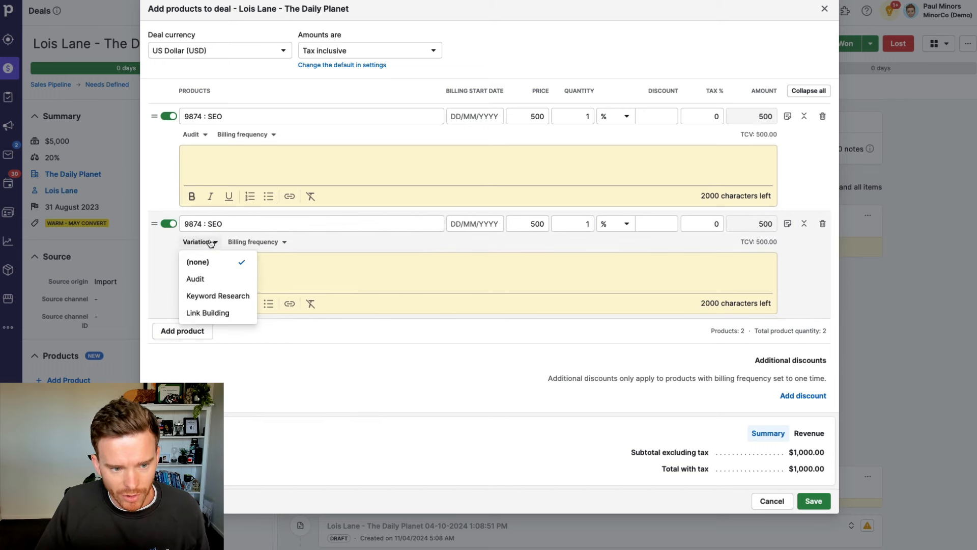
pyautogui.click(219, 295)
# Set the Keyword Research line's quantity to 2 and its discount to 25%
pyautogui.click(571, 223)
pyautogui.write('2')
pyautogui.click(649, 224)
pyautogui.write('25')
pyautogui.press('Tab')
pyautogui.click(424, 392)
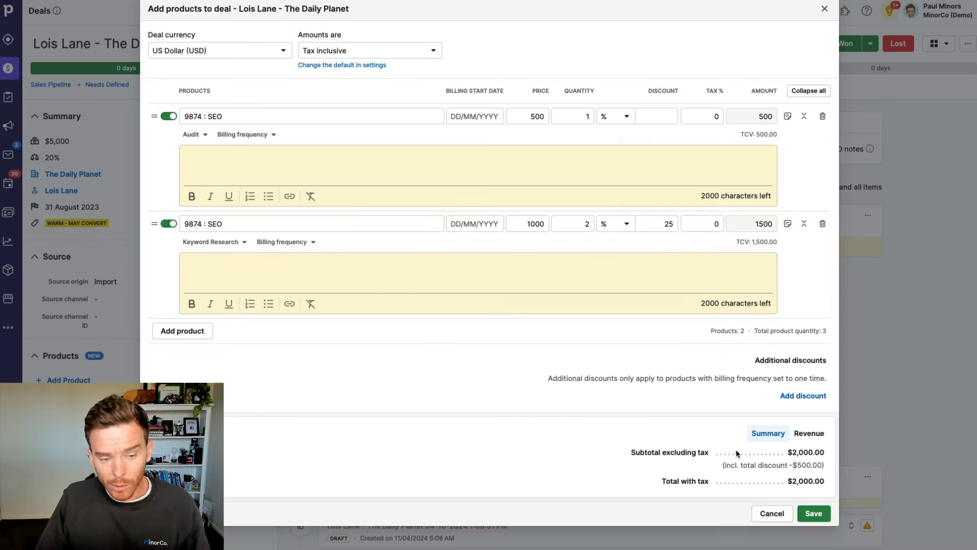
# Try a monthly billing frequency with a fixed number of billing cycles on the Keyword Research line, and set it back to One time
pyautogui.click(284, 241)
pyautogui.click(312, 282)
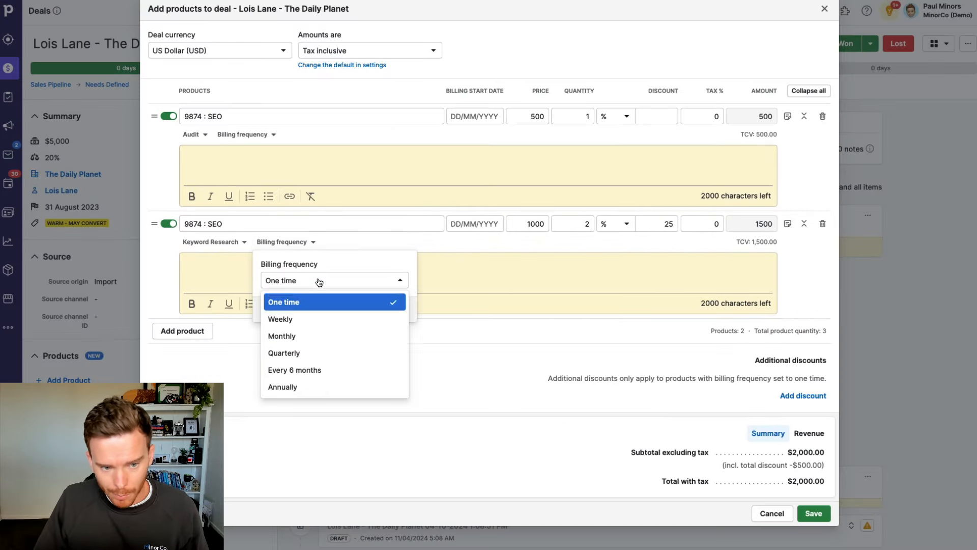
pyautogui.click(318, 336)
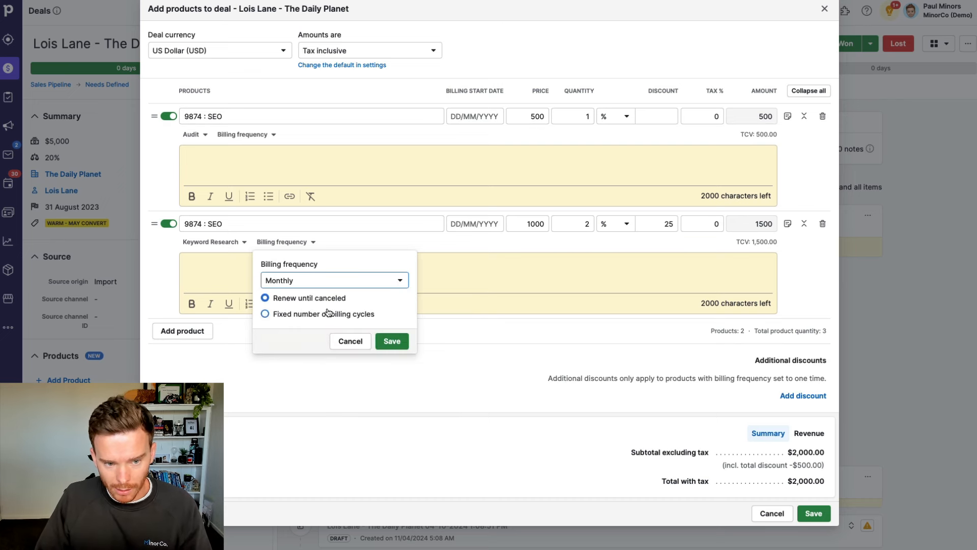
pyautogui.click(326, 313)
pyautogui.click(323, 286)
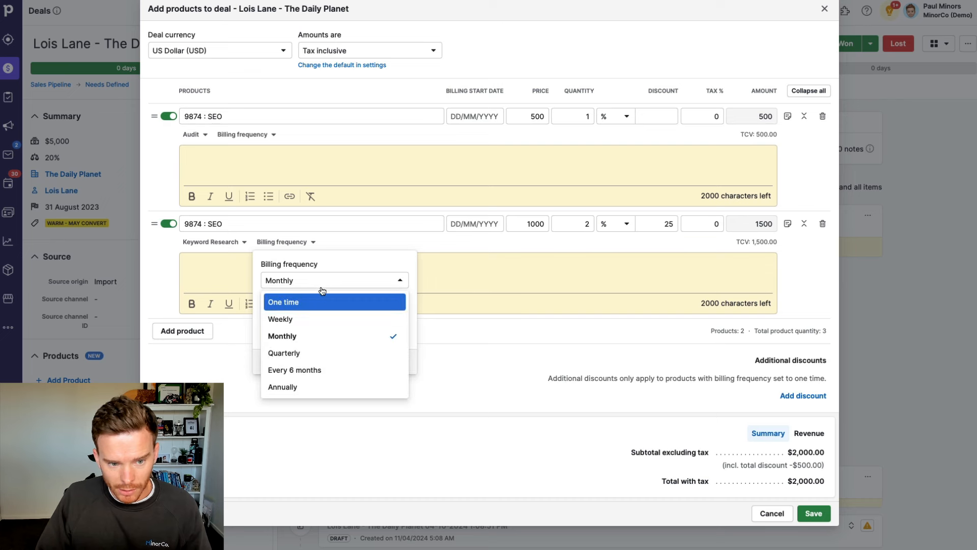
pyautogui.click(323, 301)
pyautogui.click(353, 314)
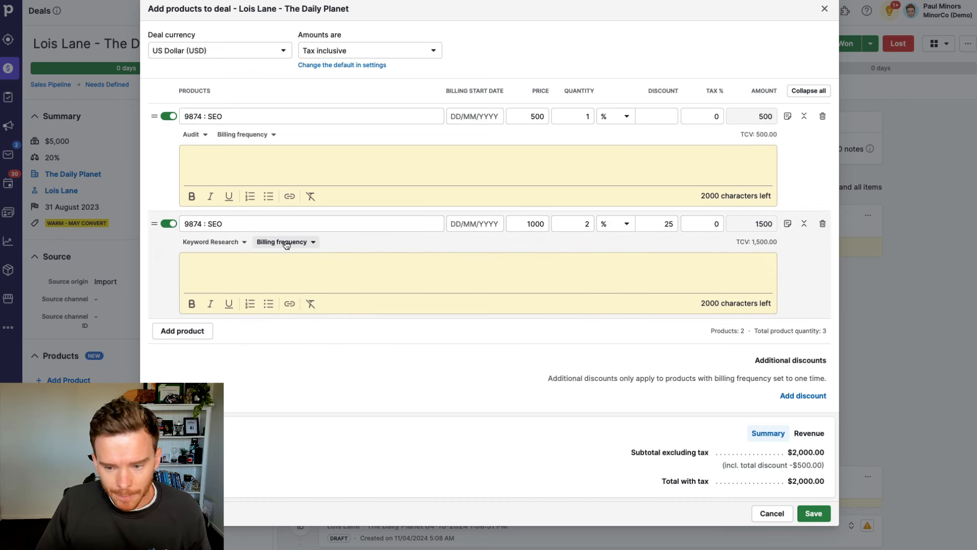
# Save the product lines to the deal, and reopen them to review the quantities of both SEO lines
pyautogui.click(809, 513)
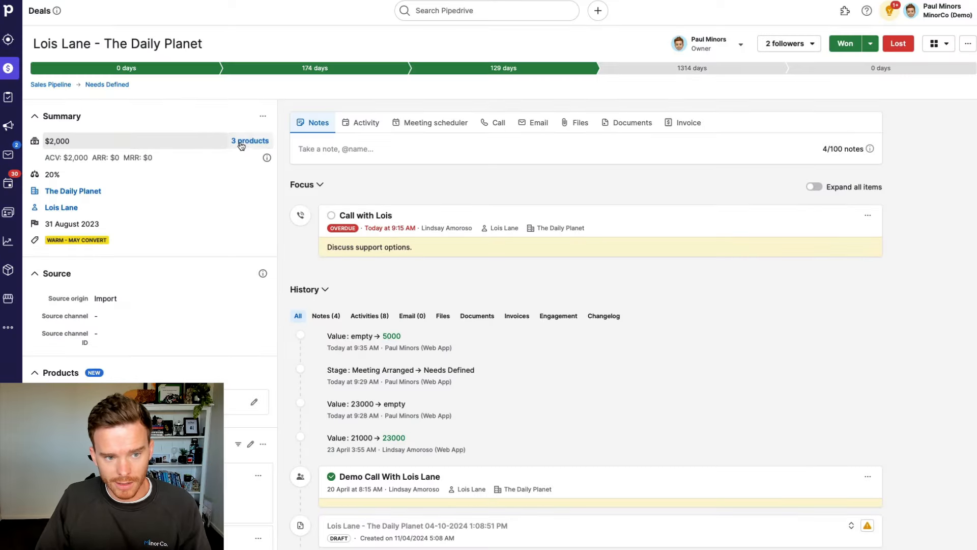
pyautogui.click(252, 141)
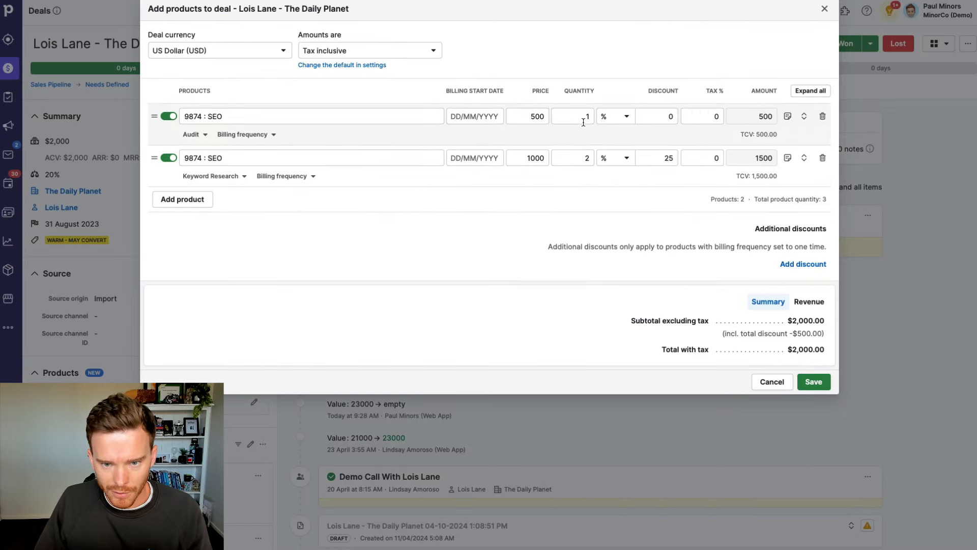
pyautogui.click(583, 122)
pyautogui.click(584, 158)
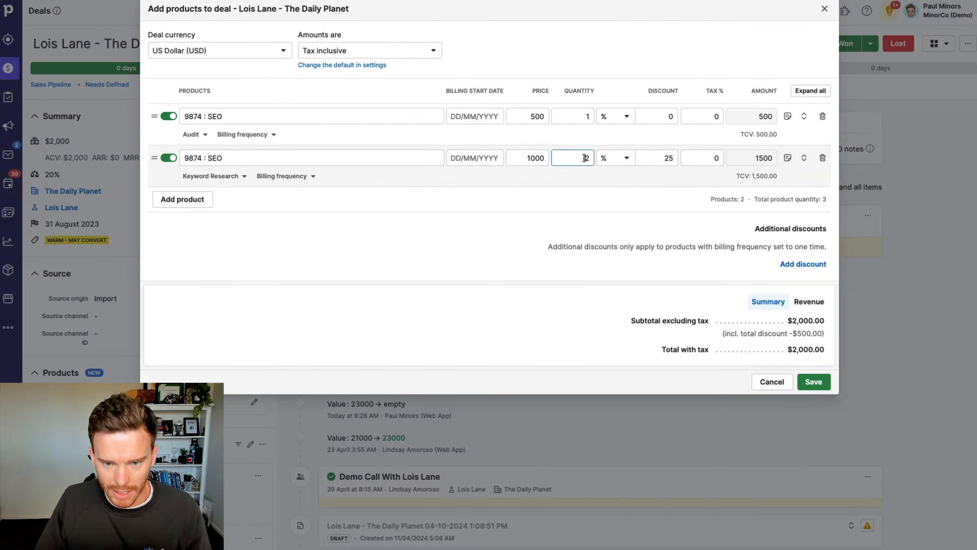
pyautogui.click(781, 388)
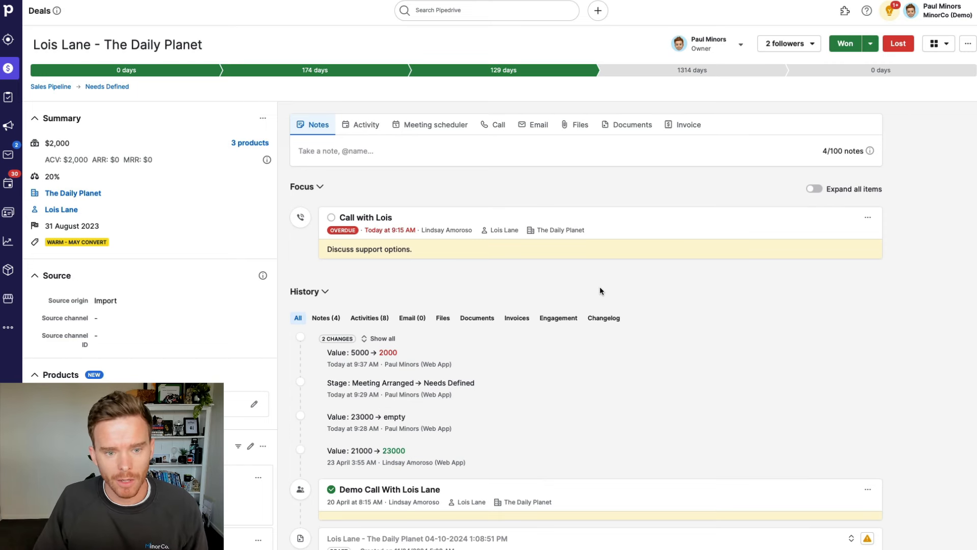
# Go to the Product Performance dashboard in Insights and open its Best Performing Products report
pyautogui.click(8, 241)
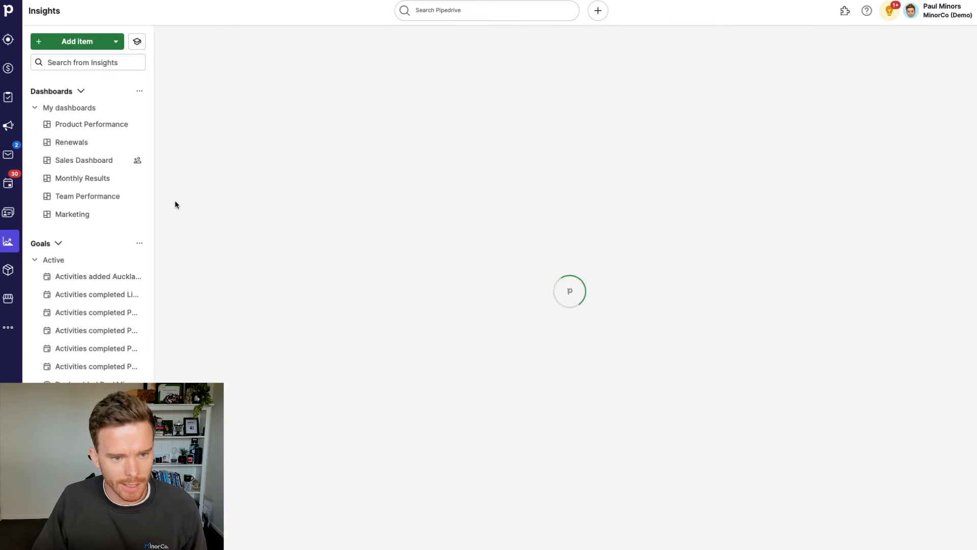
pyautogui.click(97, 125)
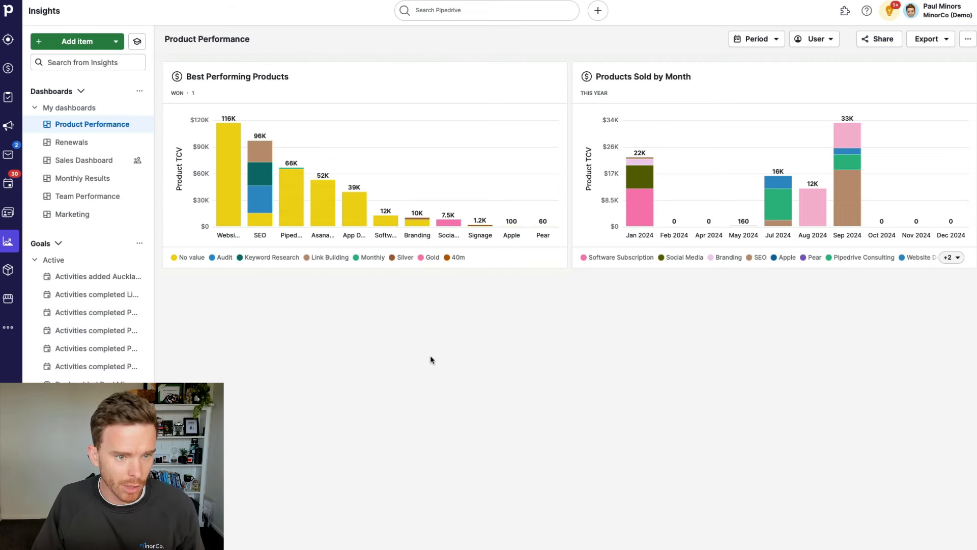
pyautogui.click(226, 79)
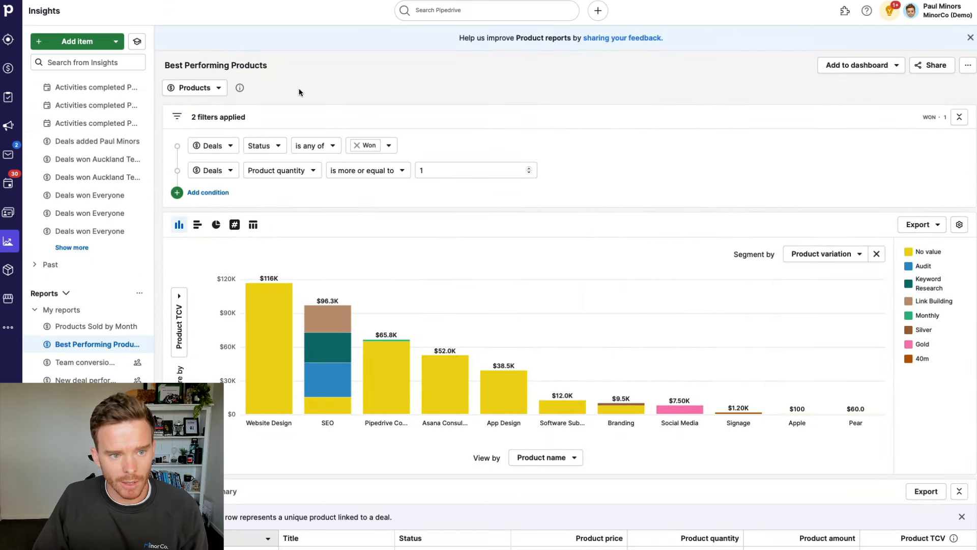
# Examine the Best Performing Products report's type, filters, SEO variation breakdown and segmentation options
pyautogui.click(205, 90)
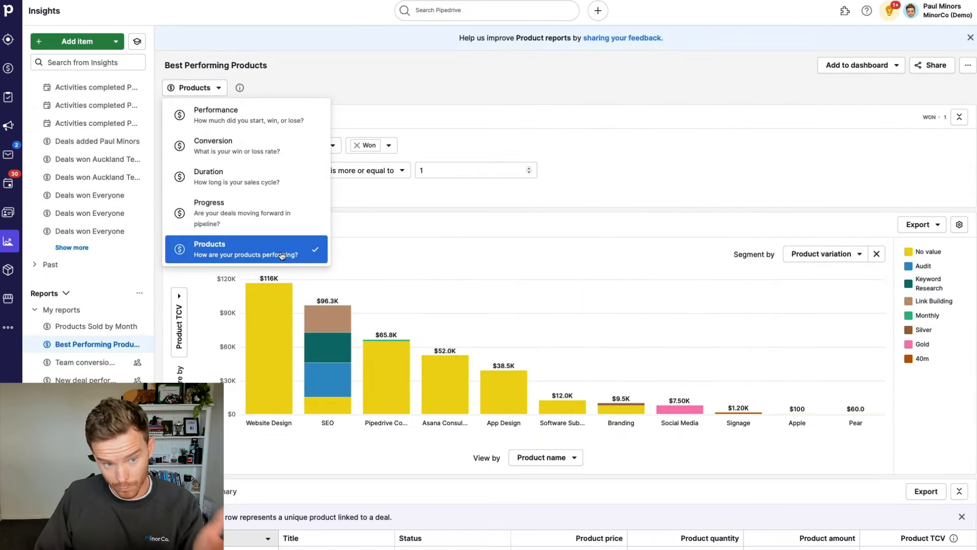
pyautogui.click(427, 113)
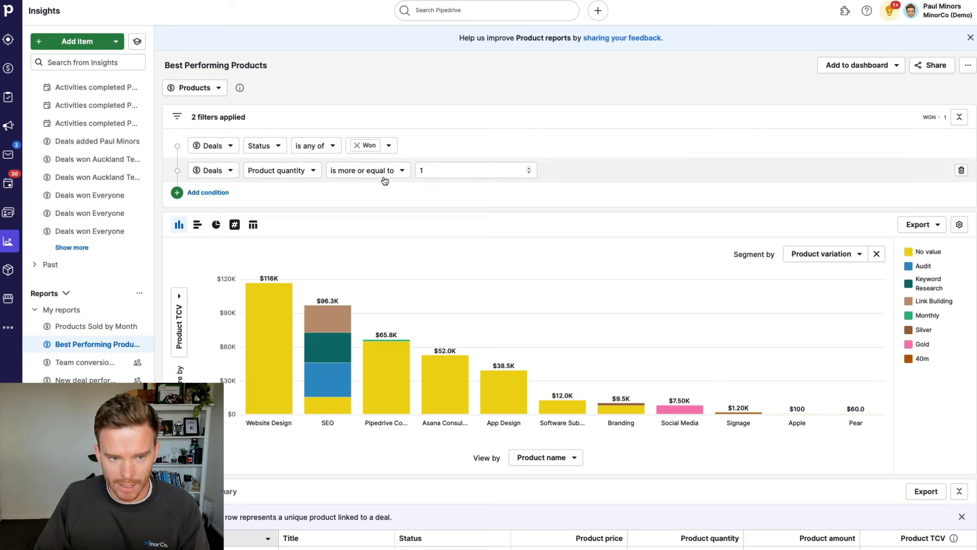
pyautogui.scroll(-2, 475, 176)
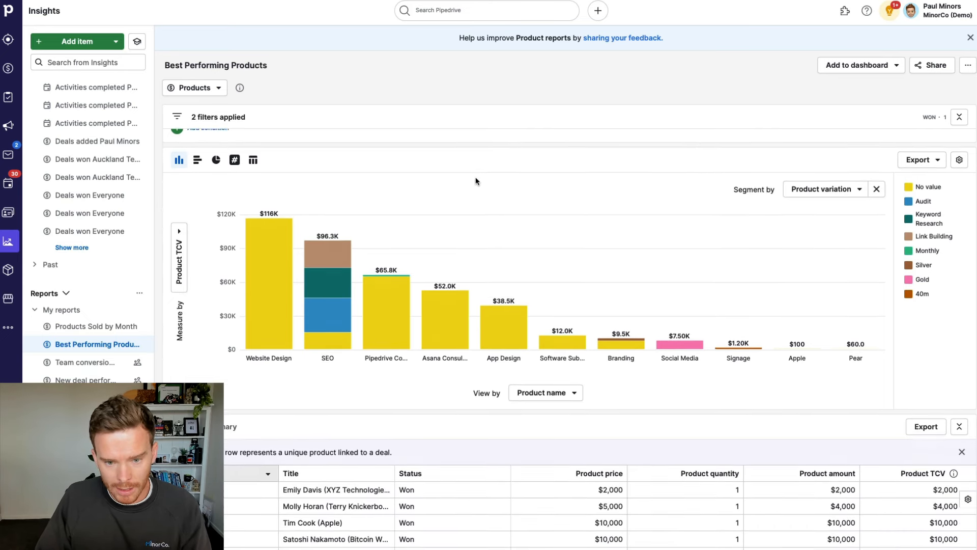
pyautogui.scroll(2, 475, 176)
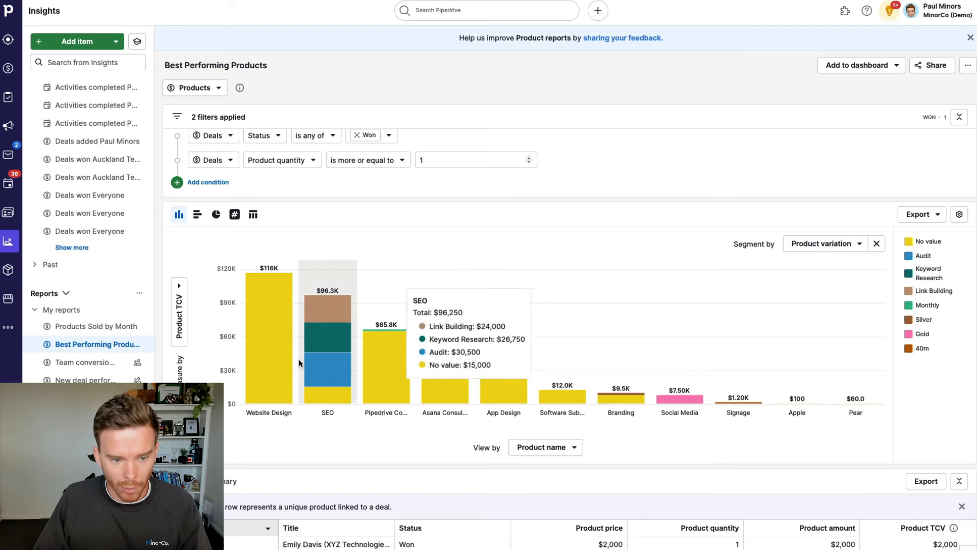
pyautogui.click(809, 244)
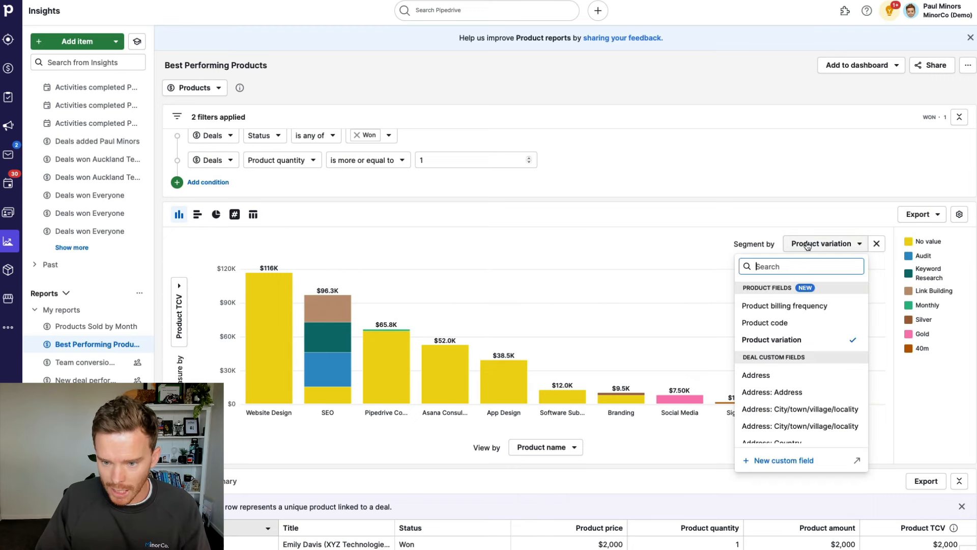
pyautogui.click(569, 224)
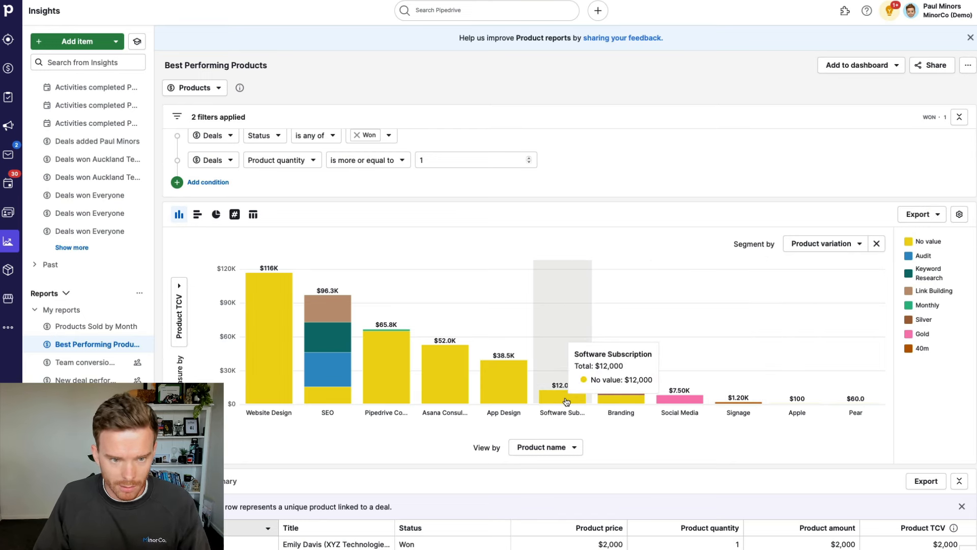
# Return to the Product Performance dashboard and open the Products Sold by Month report
pyautogui.scroll(1, 411, 368)
pyautogui.scroll(5, 67, 121)
pyautogui.click(66, 122)
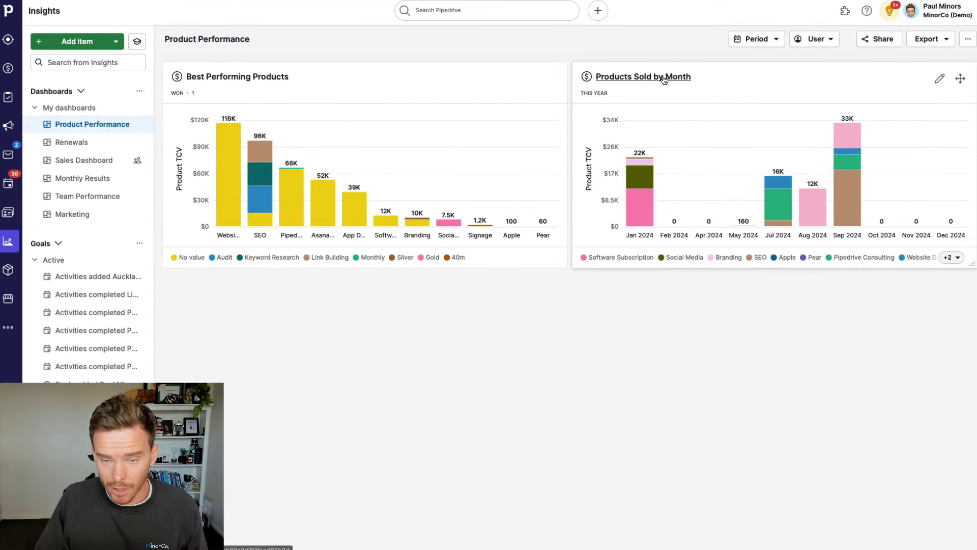
pyautogui.click(664, 78)
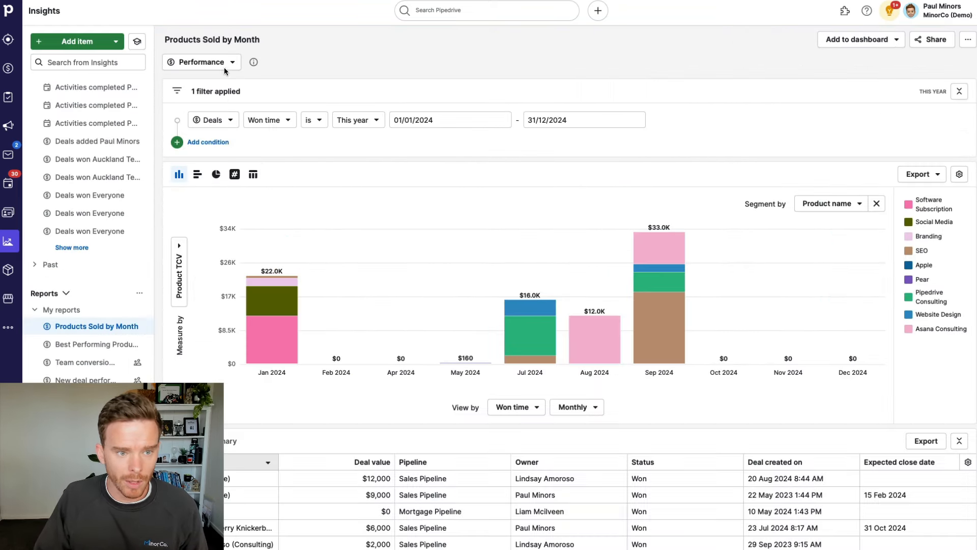
# Examine the Products Sold by Month report's type, its segmentation by product name and the September 2024 bar
pyautogui.click(201, 62)
pyautogui.click(346, 56)
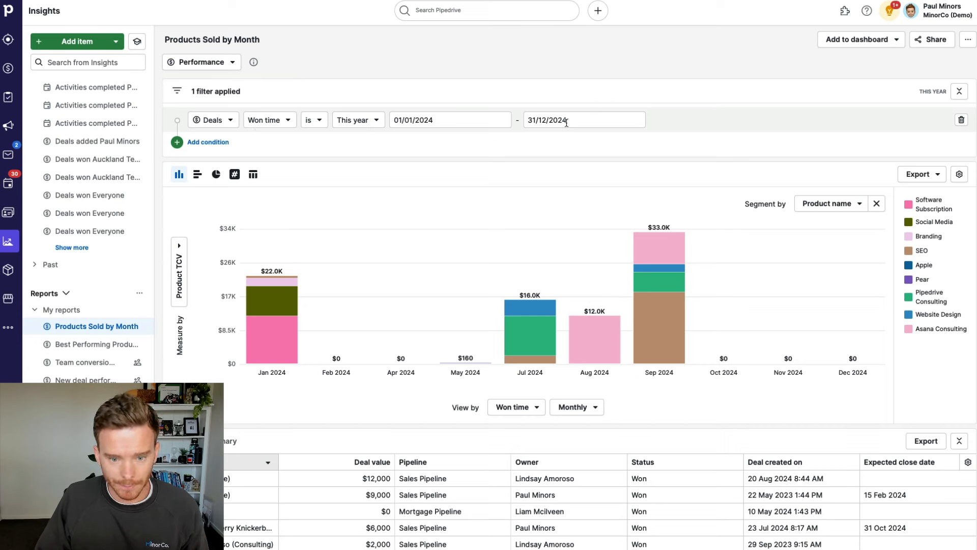
pyautogui.click(827, 204)
pyautogui.click(829, 205)
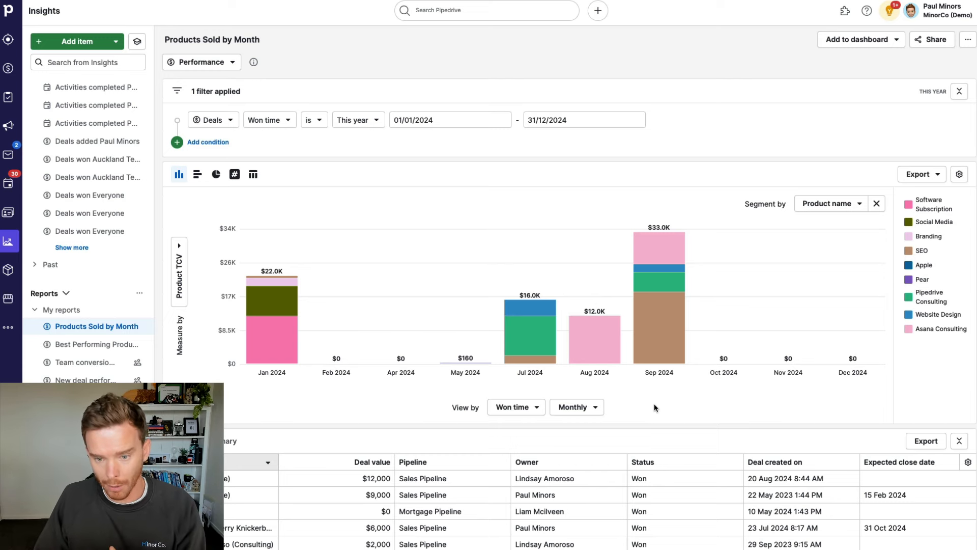
pyautogui.moveTo(654, 343)
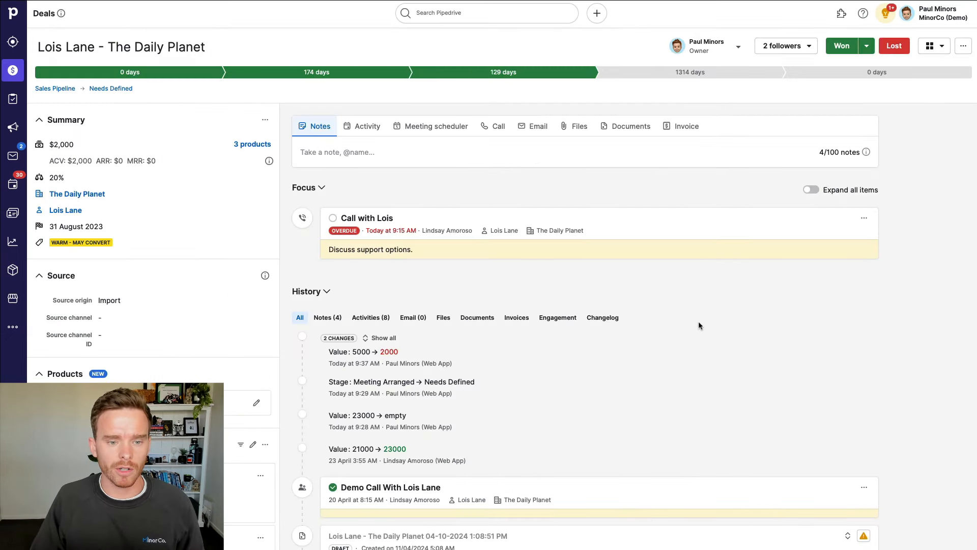
# Check The Daily Planet deal's invoicing options and review the tax options available for its product amounts
pyautogui.click(677, 127)
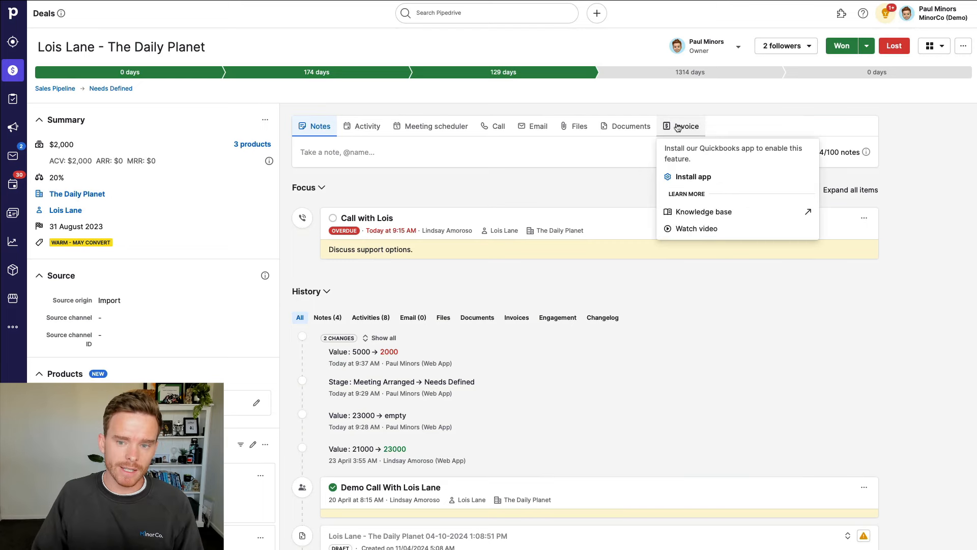
pyautogui.click(686, 178)
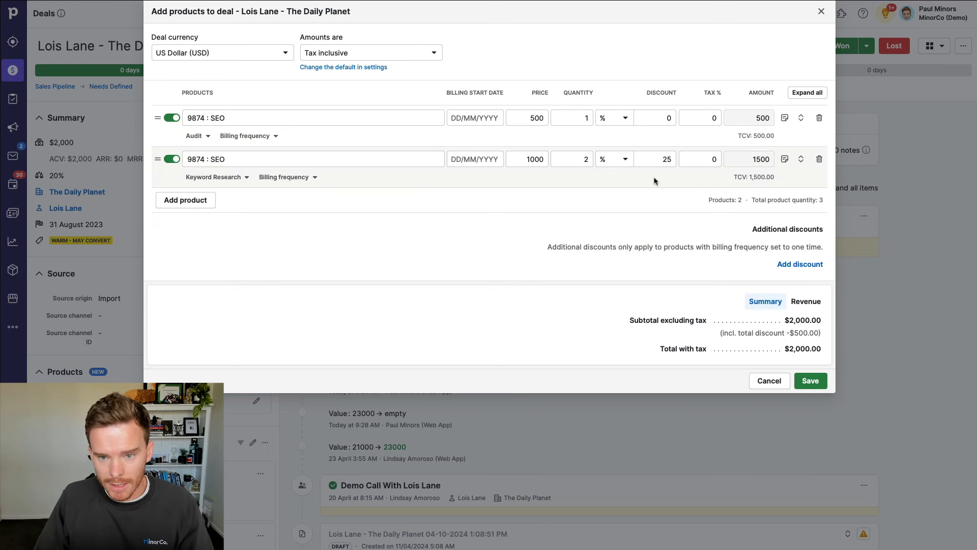
pyautogui.click(384, 56)
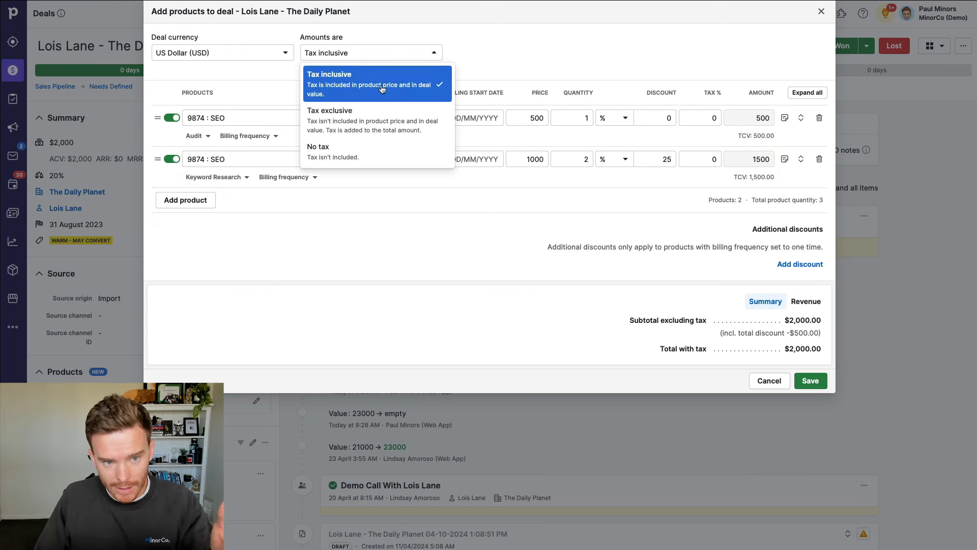
pyautogui.click(375, 140)
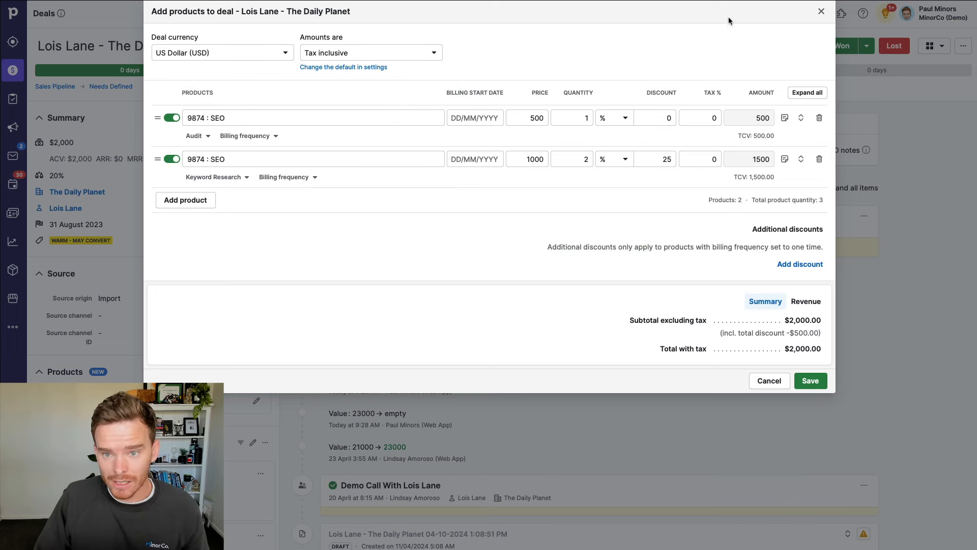
pyautogui.click(821, 11)
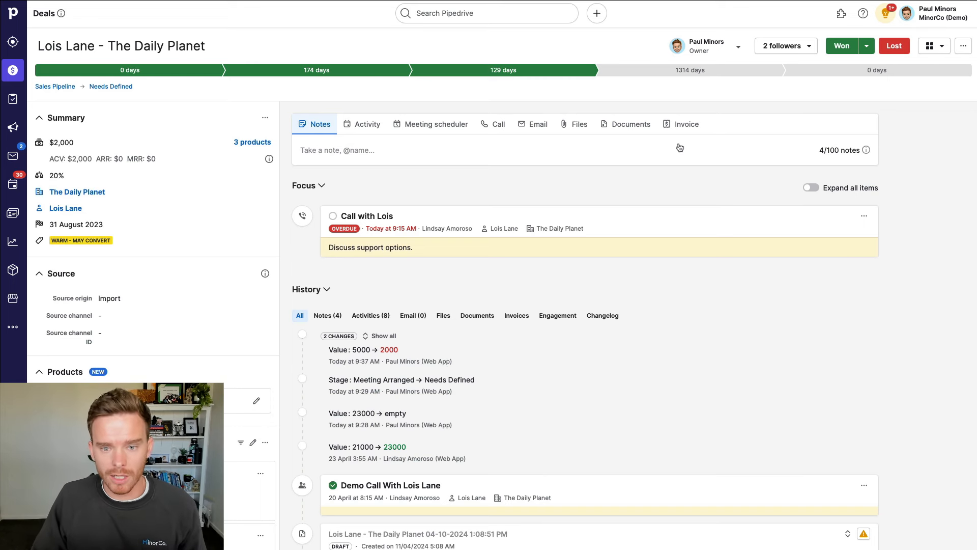
# Look at The Daily Planet deal's invoicing options again and switch to its Documents section
pyautogui.click(682, 125)
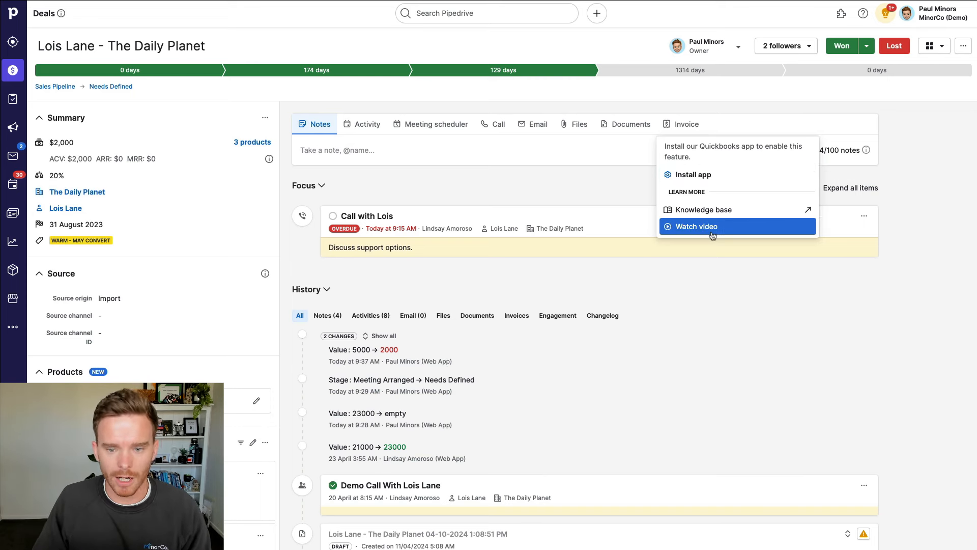
pyautogui.click(626, 124)
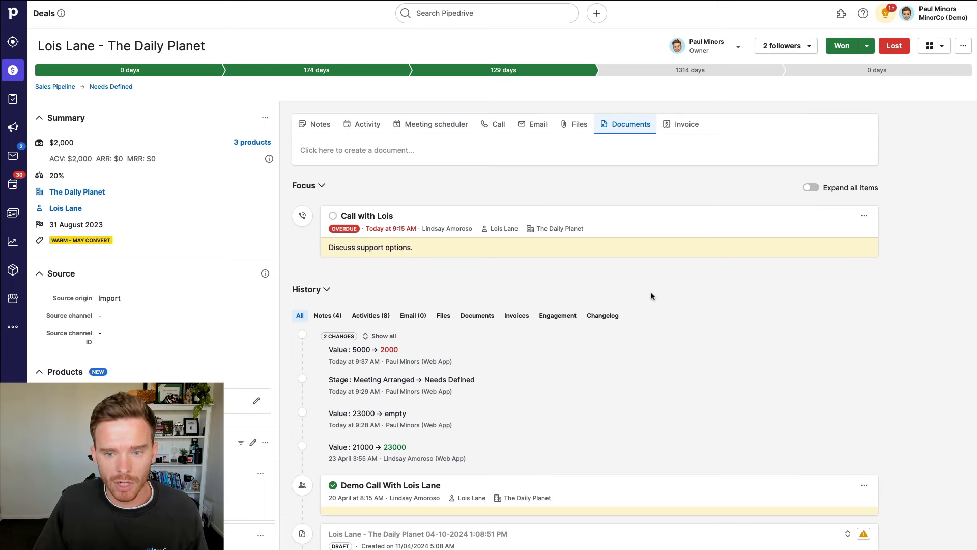
pyautogui.click(621, 130)
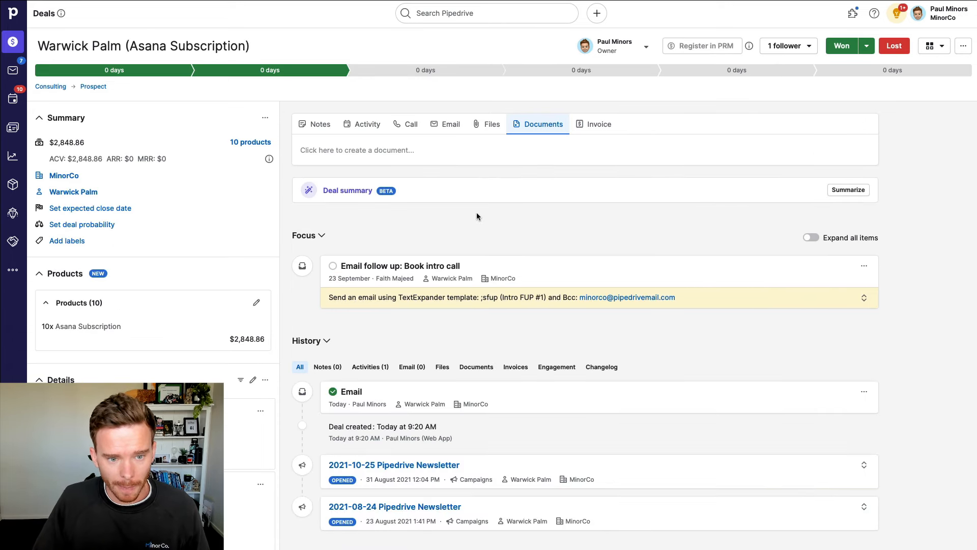
# Select the Advanced (annual) variation for the Asana Subscription deal's product line and save the products
pyautogui.click(249, 144)
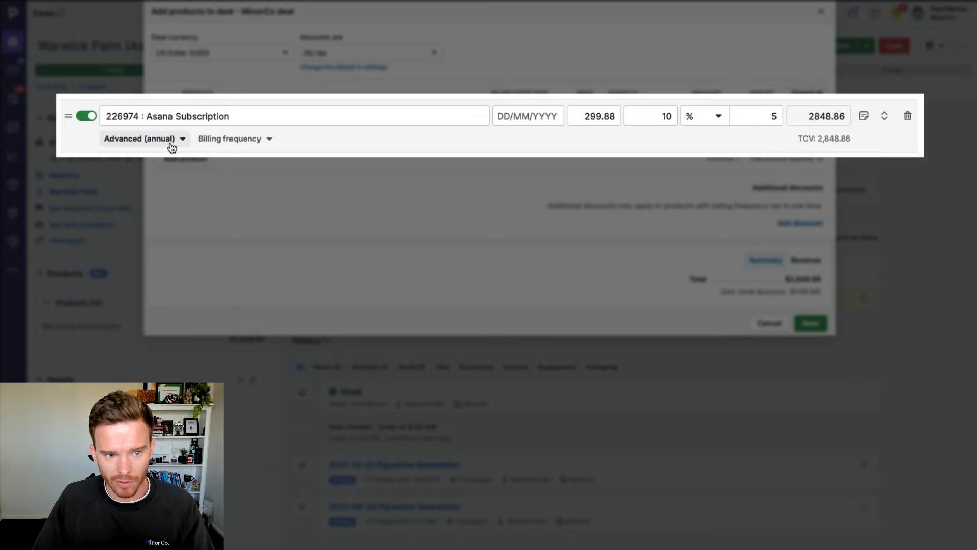
pyautogui.click(232, 136)
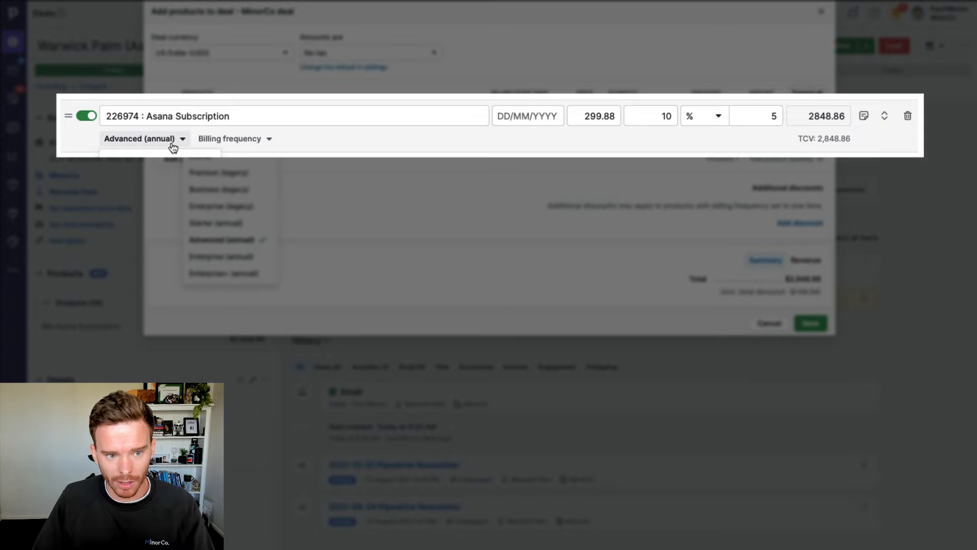
pyautogui.click(242, 238)
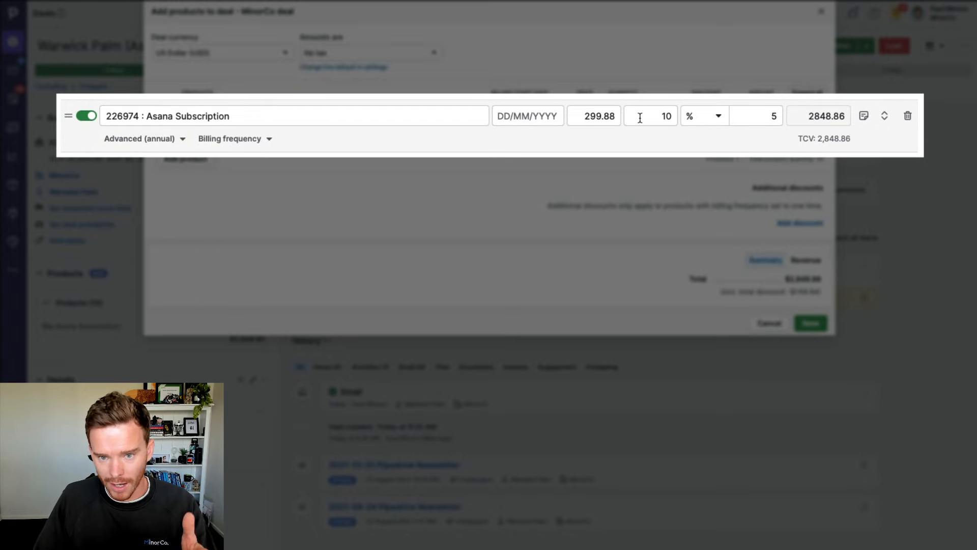
pyautogui.click(812, 324)
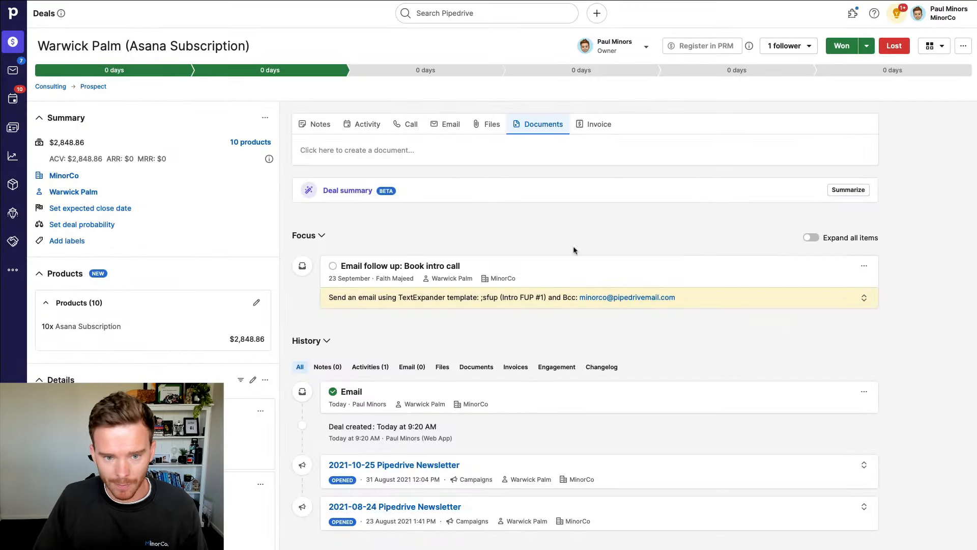
# Open the Asana Subscription deal's document creation area and start the phone stopwatch
pyautogui.click(542, 130)
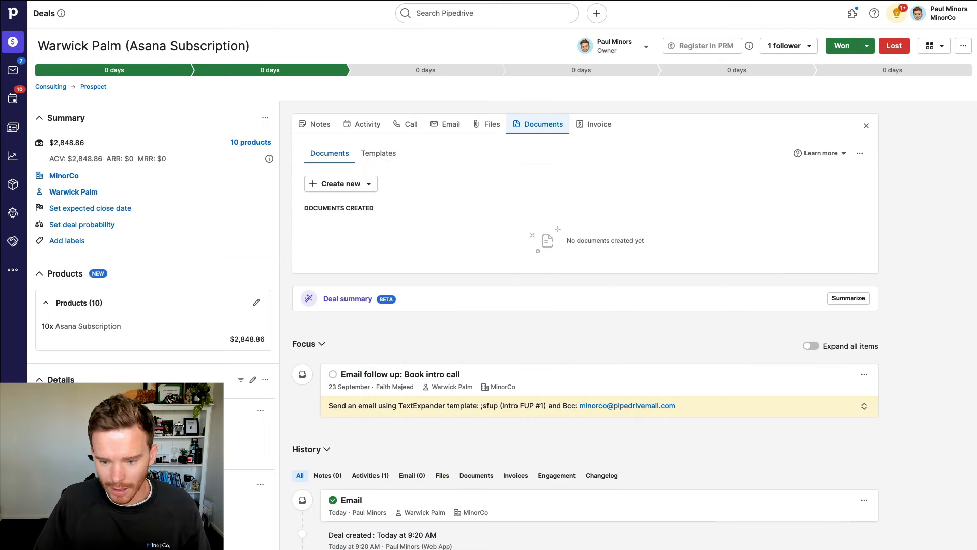
pyautogui.press('super+Tab')
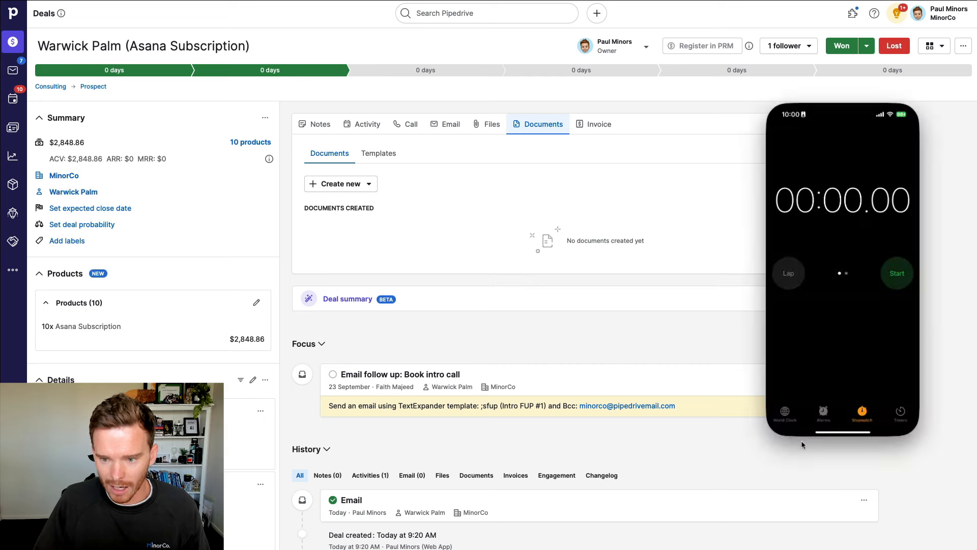
pyautogui.click(897, 275)
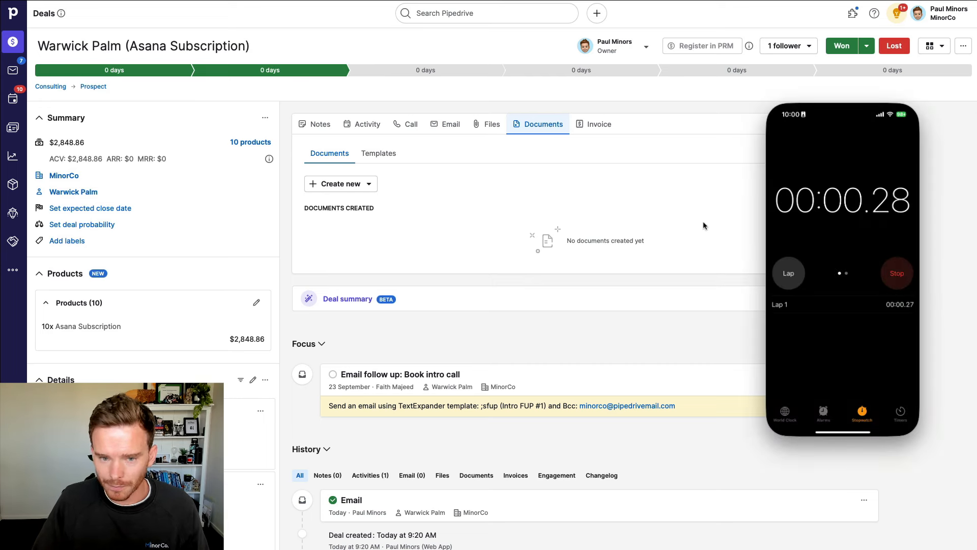
# Start a new document from the Asana Subscription template in the Invoices category and allow Google Docs access to necessary cookies
pyautogui.click(500, 208)
pyautogui.click(351, 190)
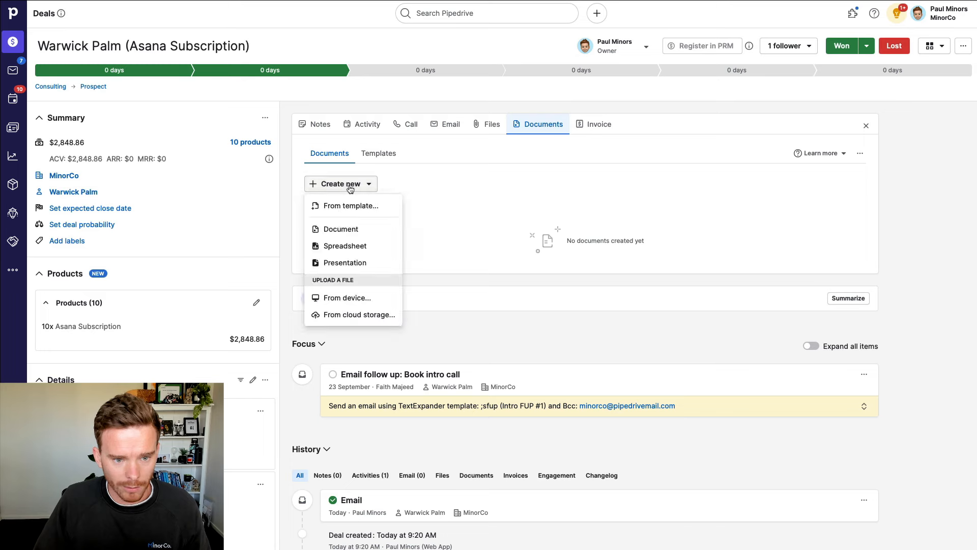
pyautogui.click(364, 207)
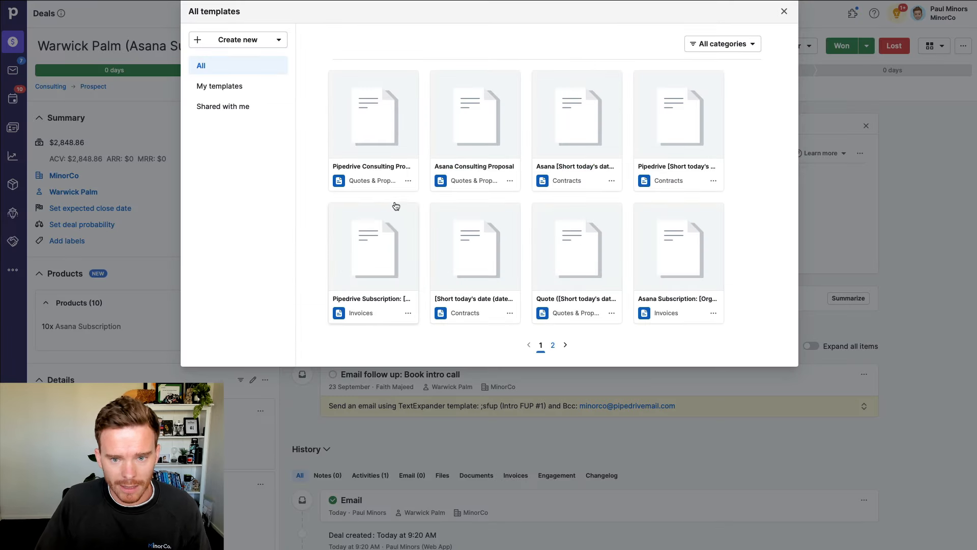
pyautogui.click(713, 47)
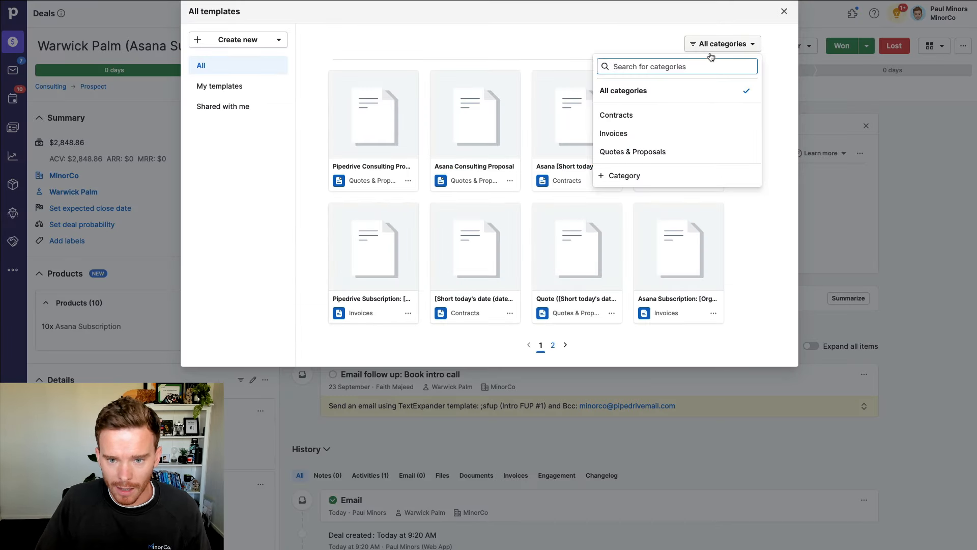
pyautogui.click(645, 152)
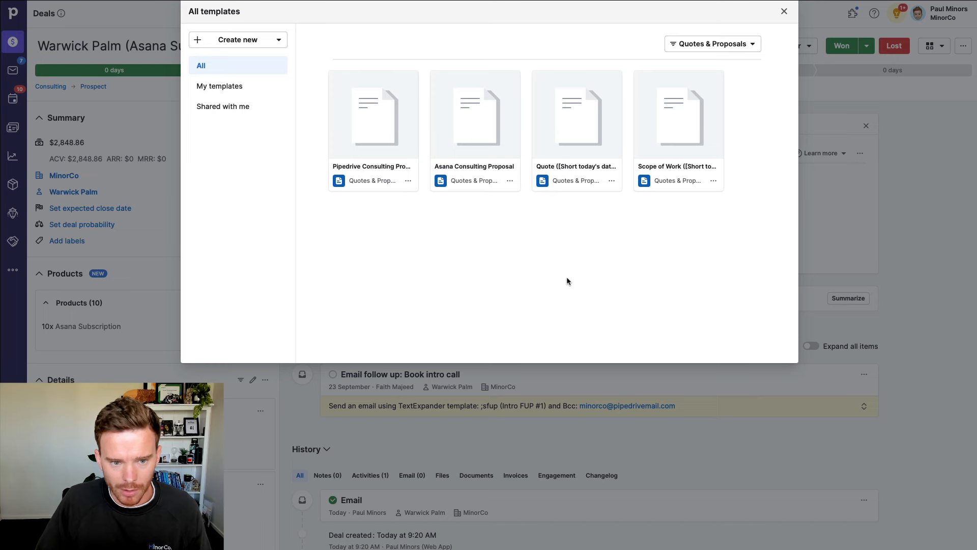
pyautogui.click(713, 47)
pyautogui.click(712, 133)
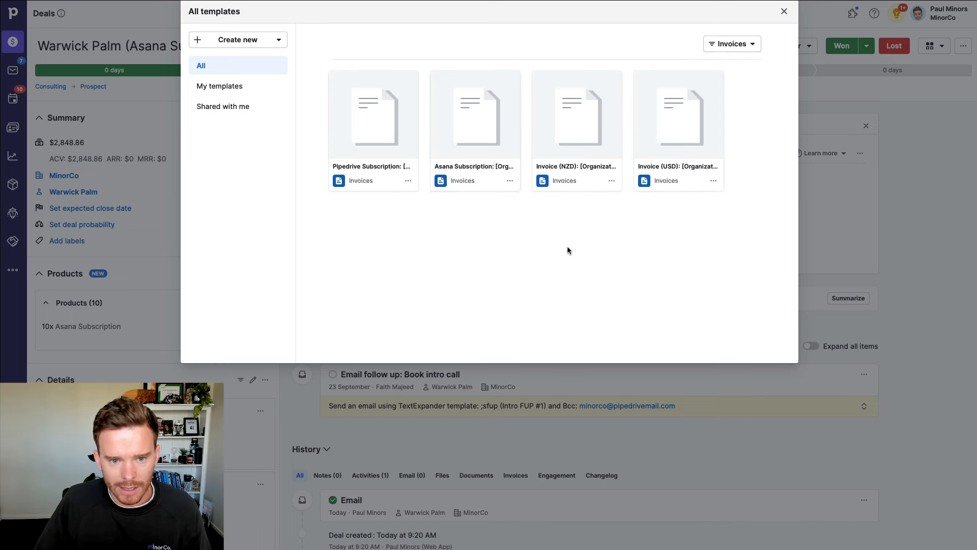
pyautogui.click(456, 145)
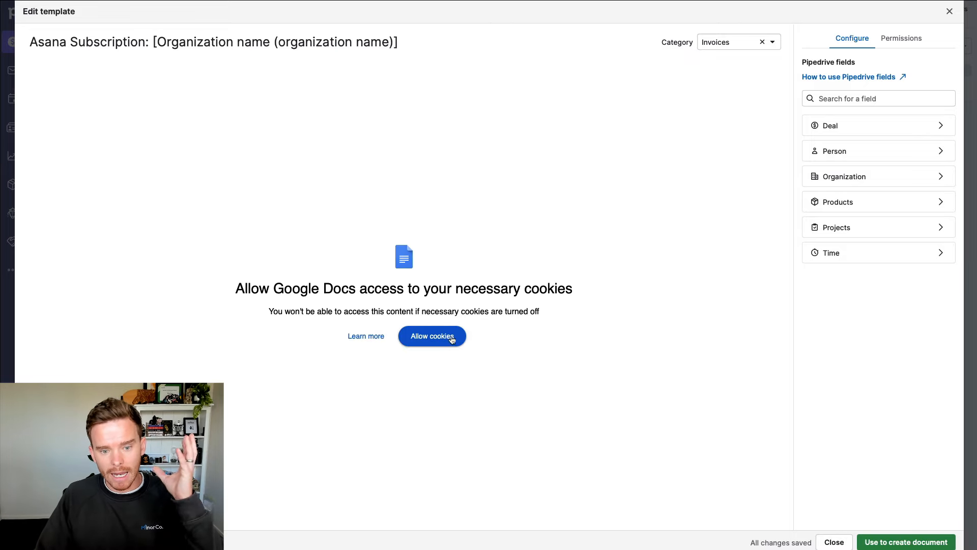
pyautogui.click(450, 342)
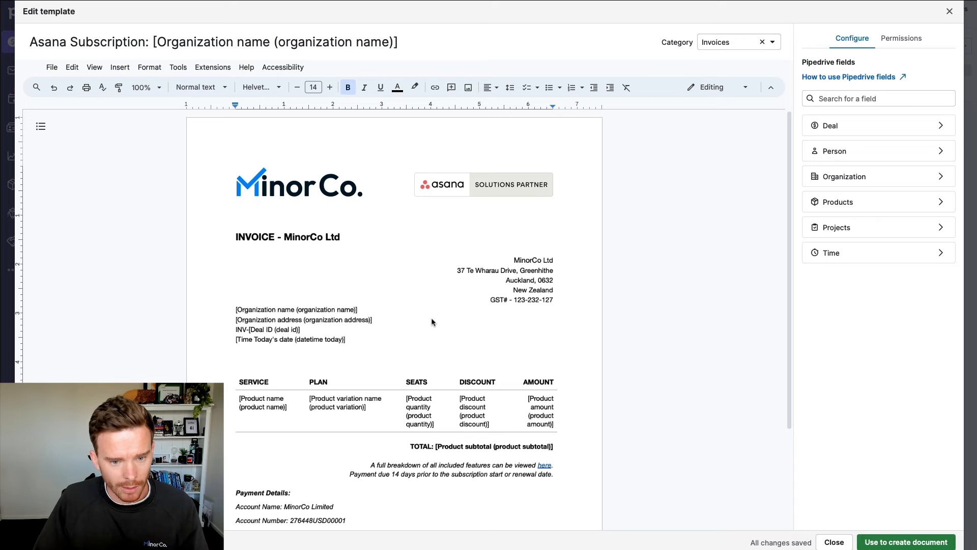
# Examine the invoice template's organization name, address and date fields, its product table fields and its payment details
pyautogui.scroll(-2, 432, 319)
pyautogui.scroll(-1, 432, 319)
pyautogui.moveTo(370, 235); pyautogui.dragTo(237, 231)
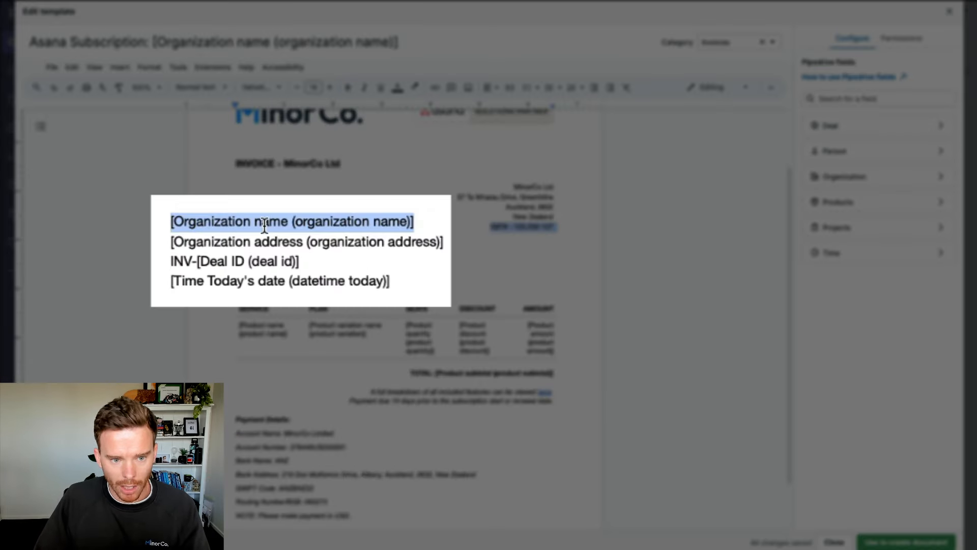
pyautogui.moveTo(443, 242); pyautogui.dragTo(172, 244)
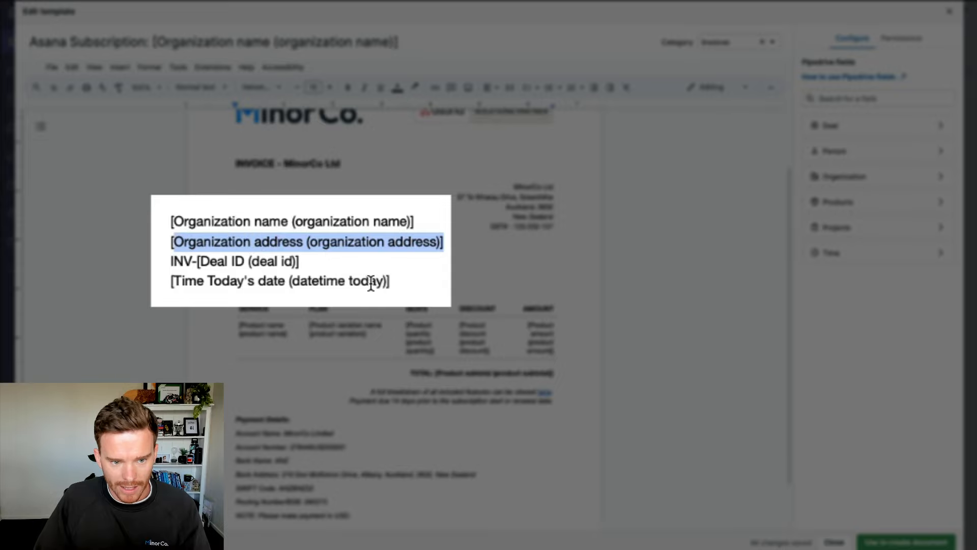
pyautogui.moveTo(391, 283); pyautogui.dragTo(172, 283)
pyautogui.moveTo(245, 326); pyautogui.dragTo(532, 294)
pyautogui.click(522, 263)
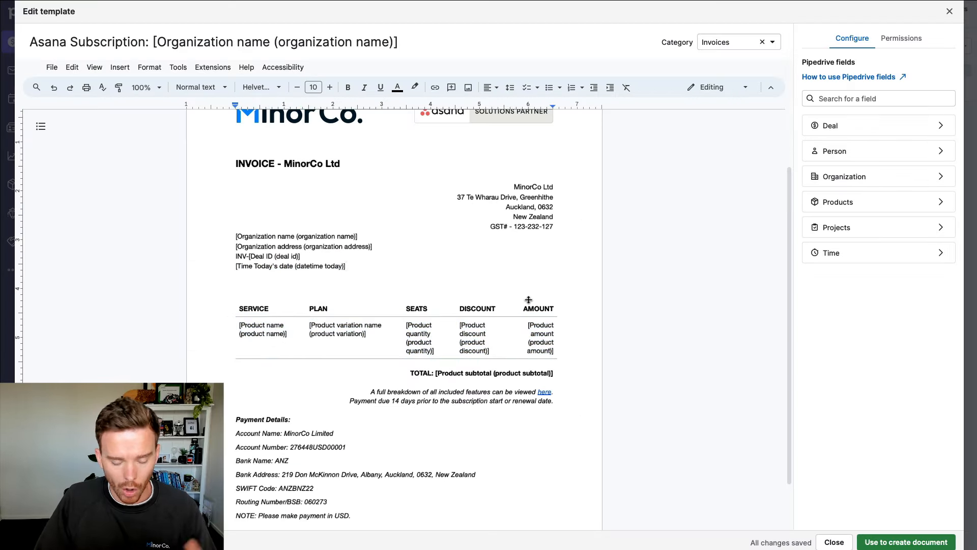
pyautogui.scroll(-2, 514, 303)
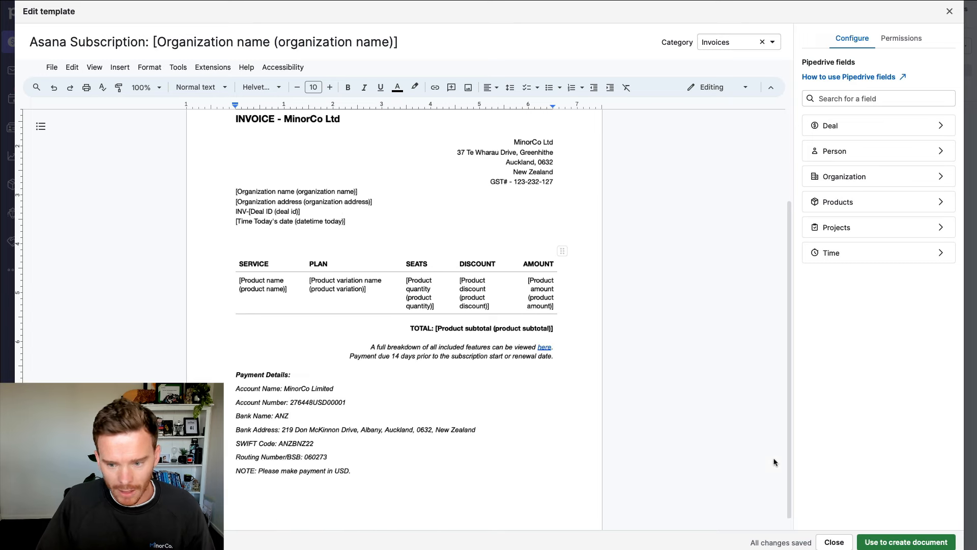
# Create the invoice document from the Asana Subscription template and stop the phone stopwatch
pyautogui.click(885, 542)
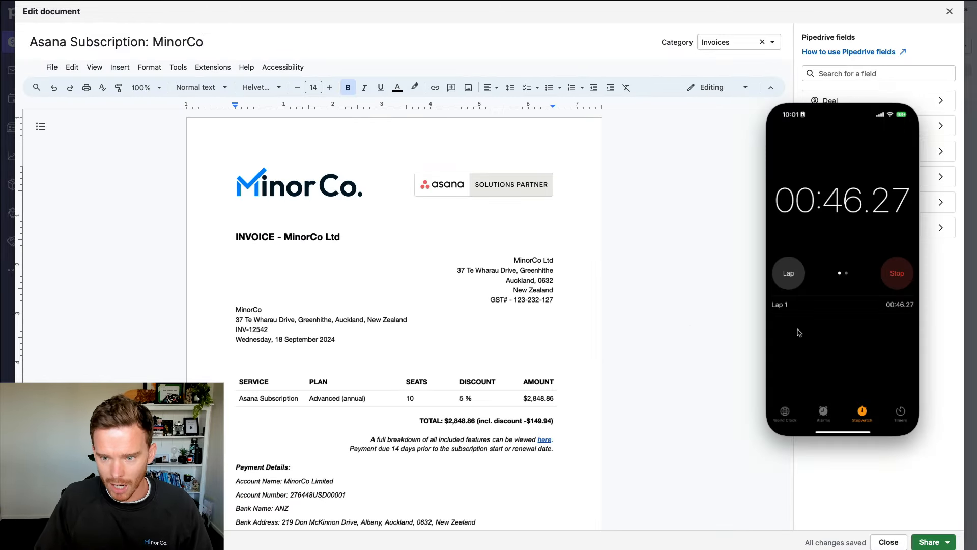
pyautogui.click(894, 273)
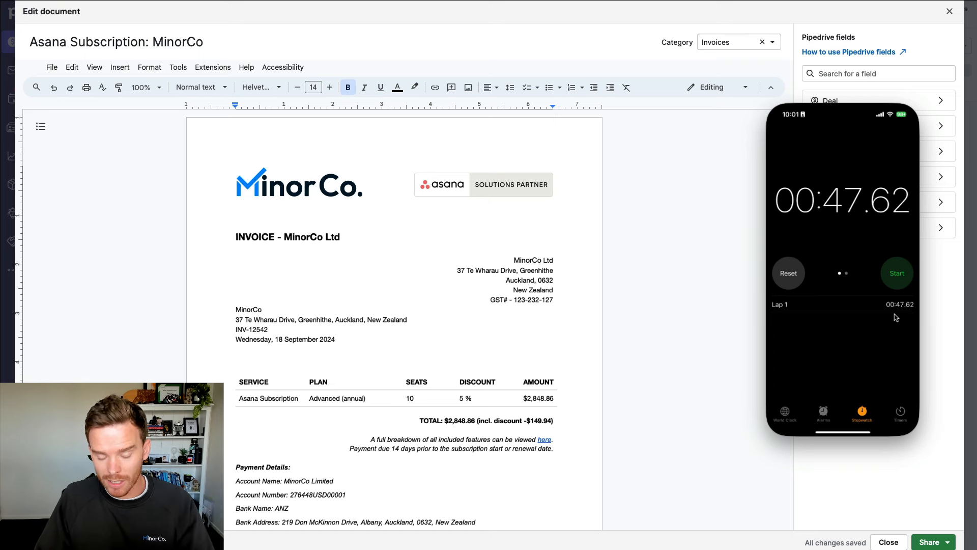
pyautogui.click(665, 355)
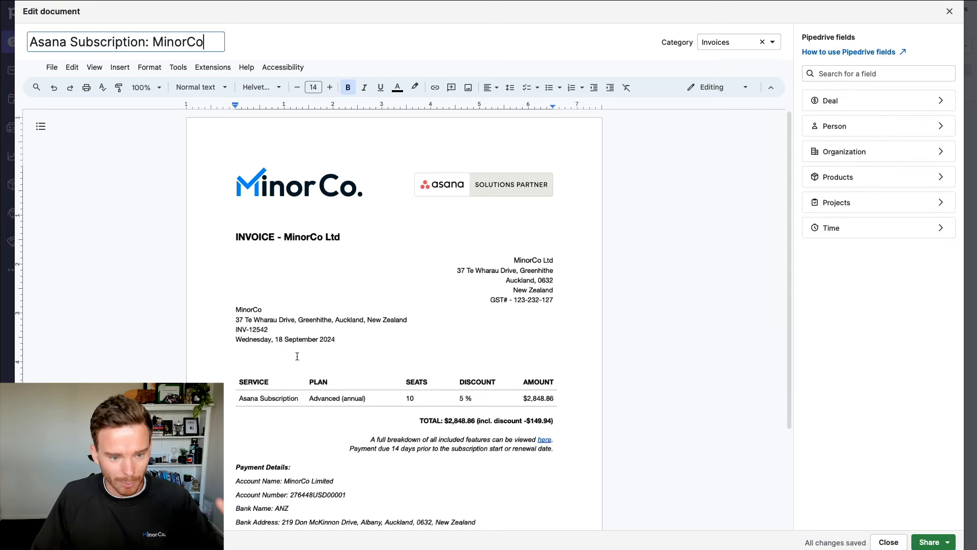
# Review the generated invoice's client details and product line, check its sharing options and return to the templates
pyautogui.scroll(-3, 350, 359)
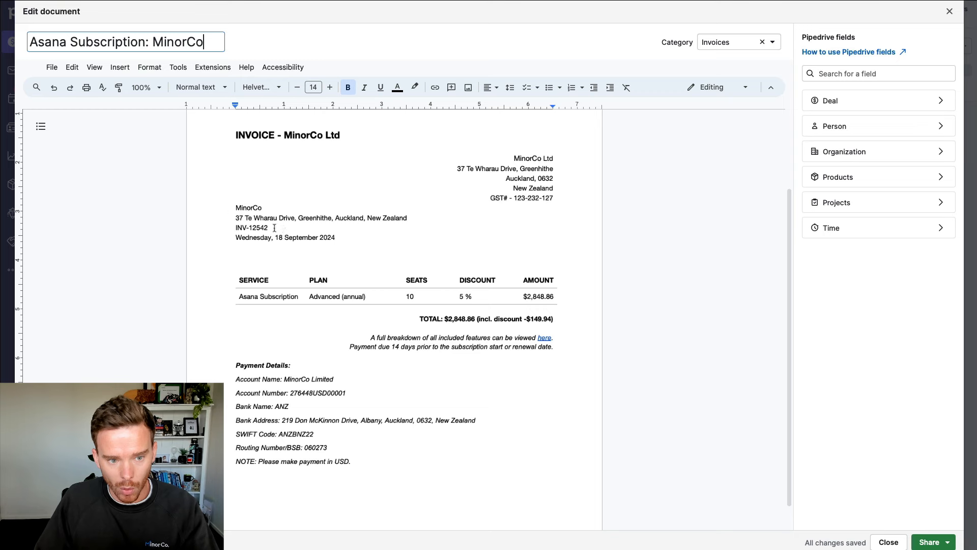
pyautogui.moveTo(235, 207); pyautogui.dragTo(401, 214)
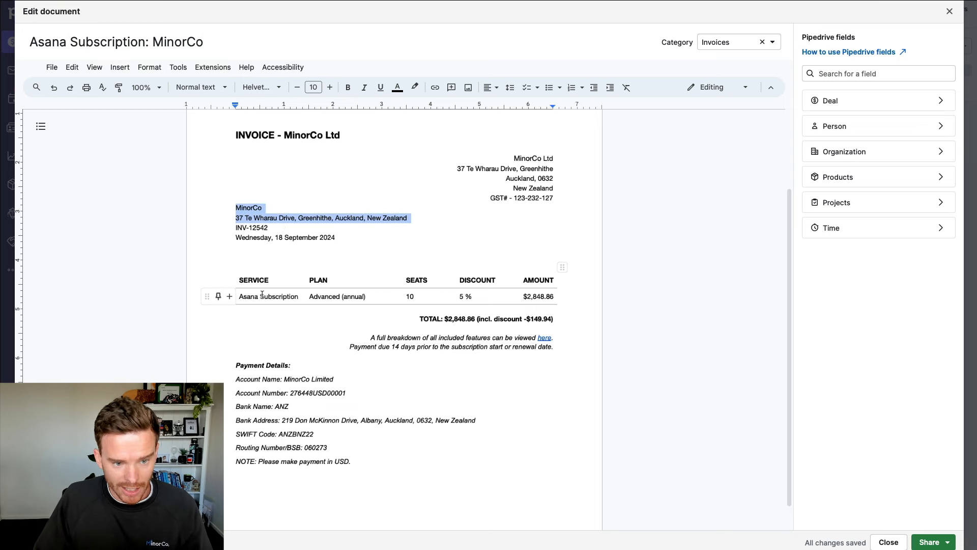
pyautogui.moveTo(244, 298); pyautogui.dragTo(539, 299)
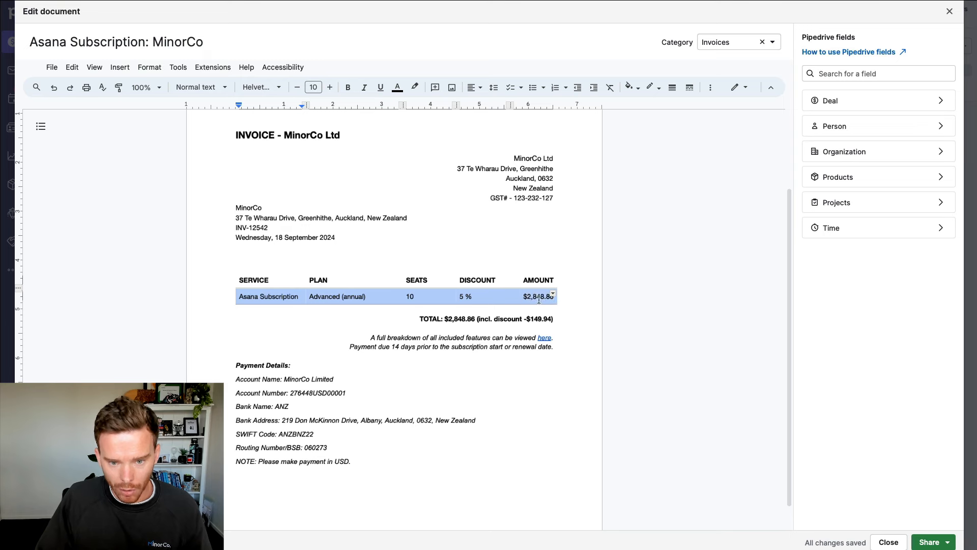
pyautogui.click(477, 420)
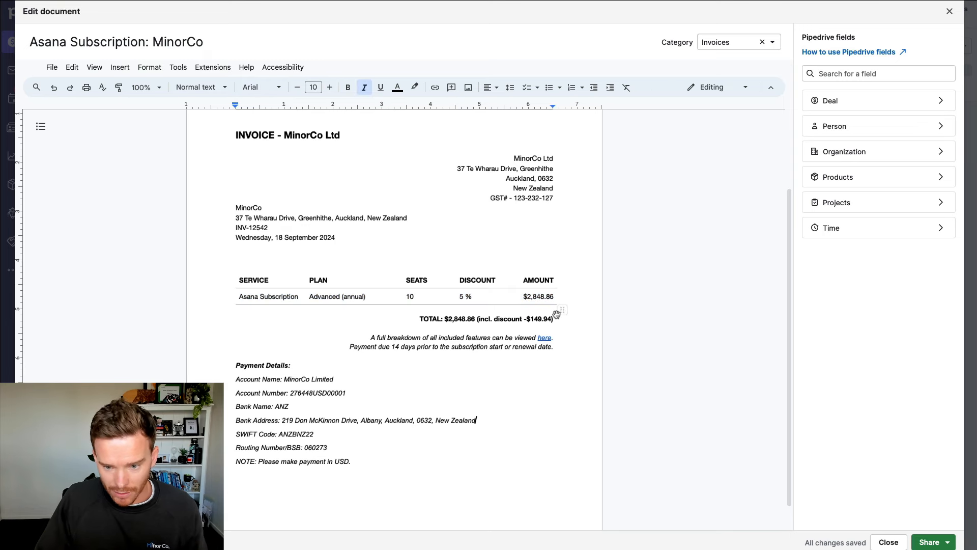
pyautogui.click(947, 542)
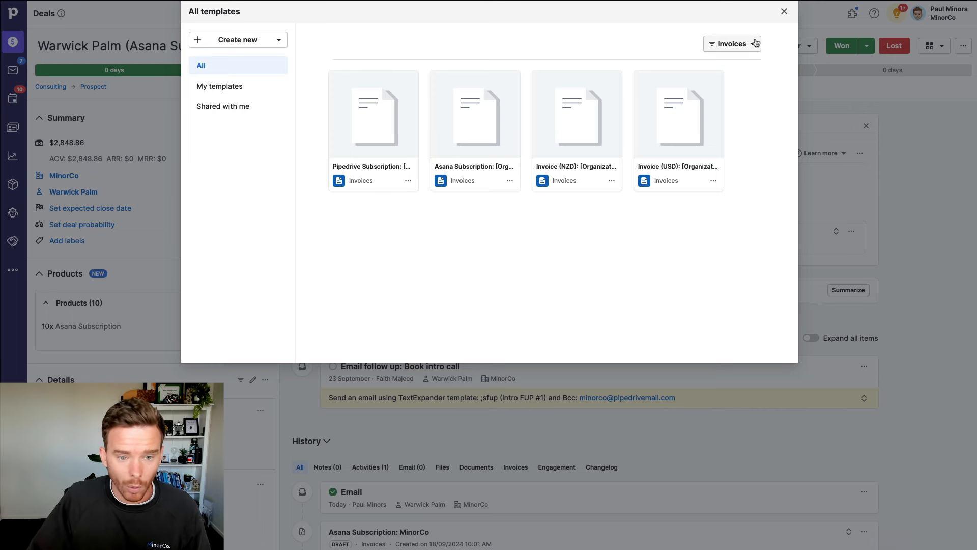
# Create an Asana Reseller Agreement document for the deal from the Asana template in the Contracts category
pyautogui.click(751, 43)
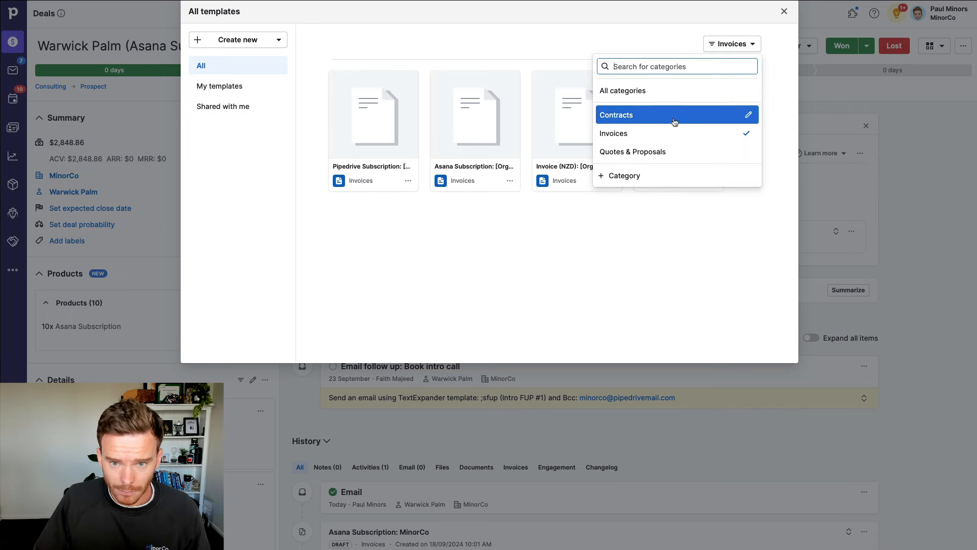
pyautogui.click(676, 115)
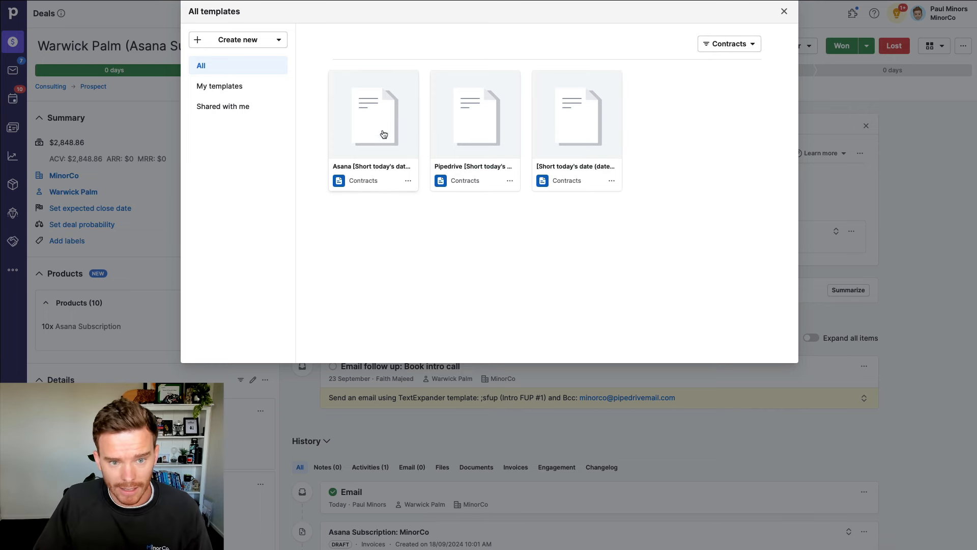
pyautogui.click(386, 135)
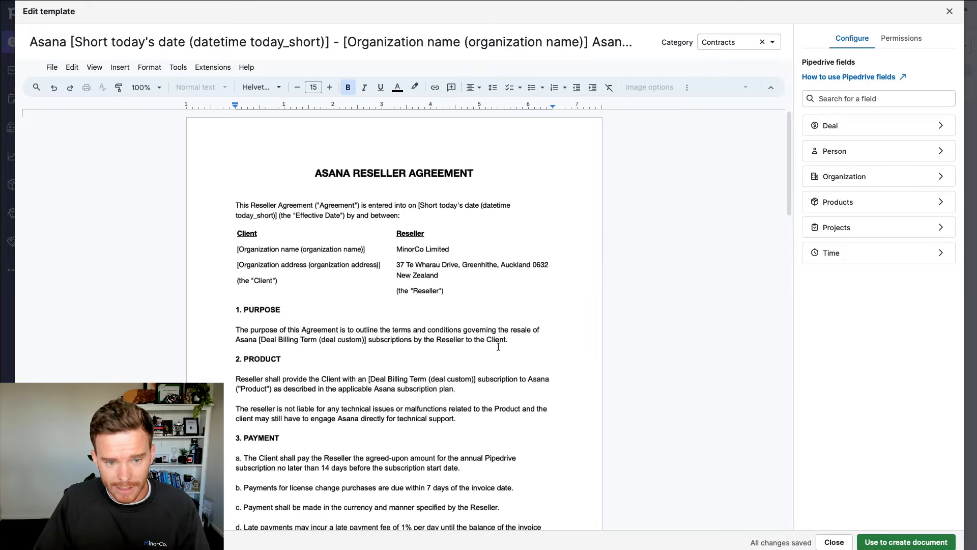
pyautogui.click(891, 541)
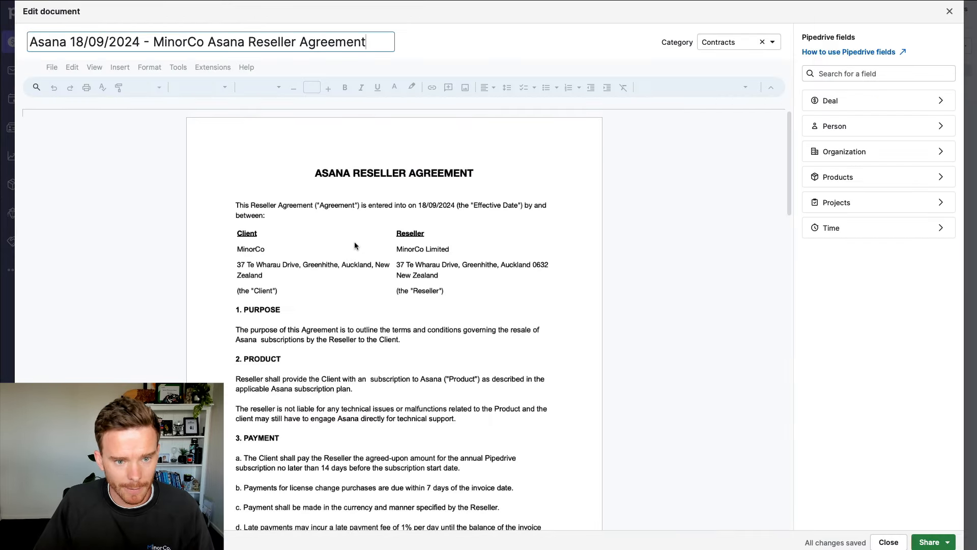
# Review the generated reseller agreement from the client details down to the signature section on the last page
pyautogui.click(249, 234)
pyautogui.scroll(-20, 306, 262)
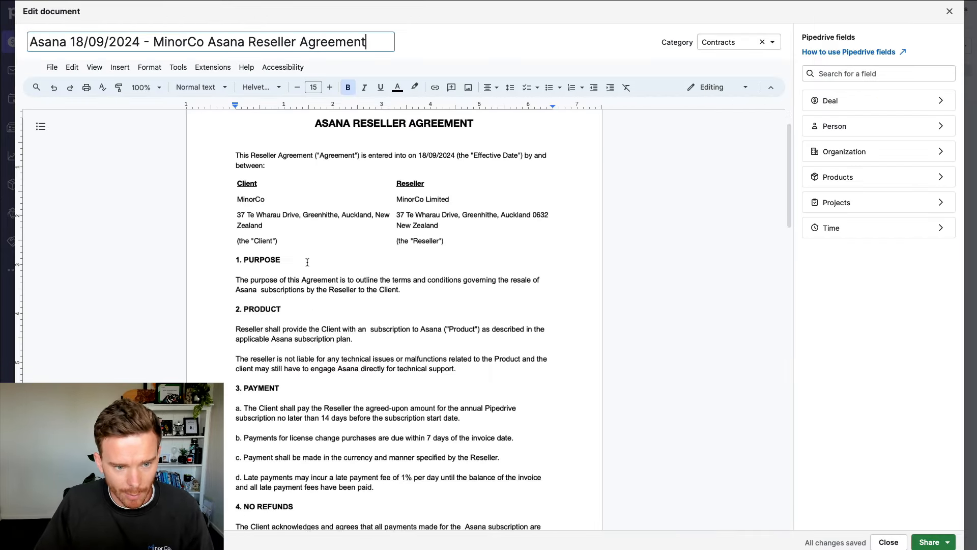
pyautogui.scroll(-6, 341, 275)
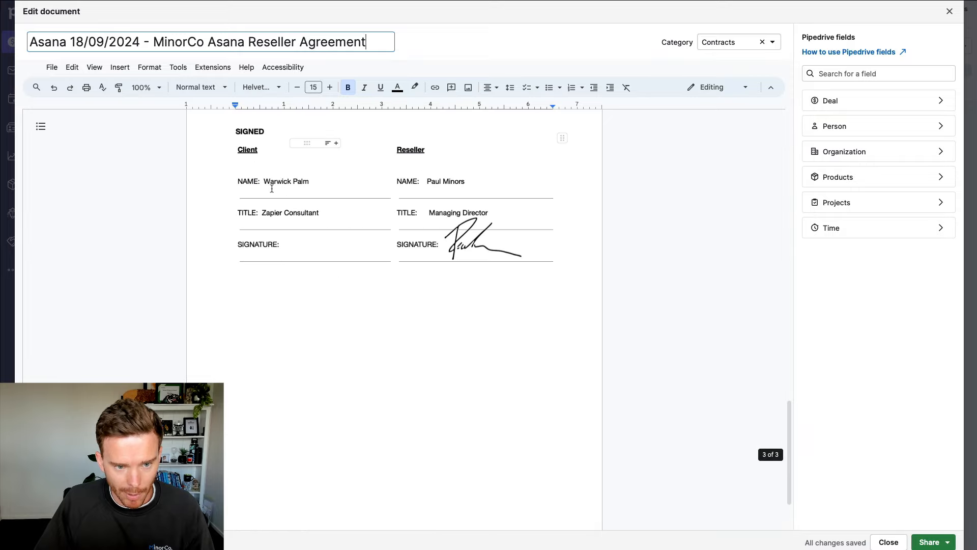
# Request signatures for the reseller agreement with only the client as signer and a custom message enabled, and continue to the signer fields
pyautogui.click(931, 542)
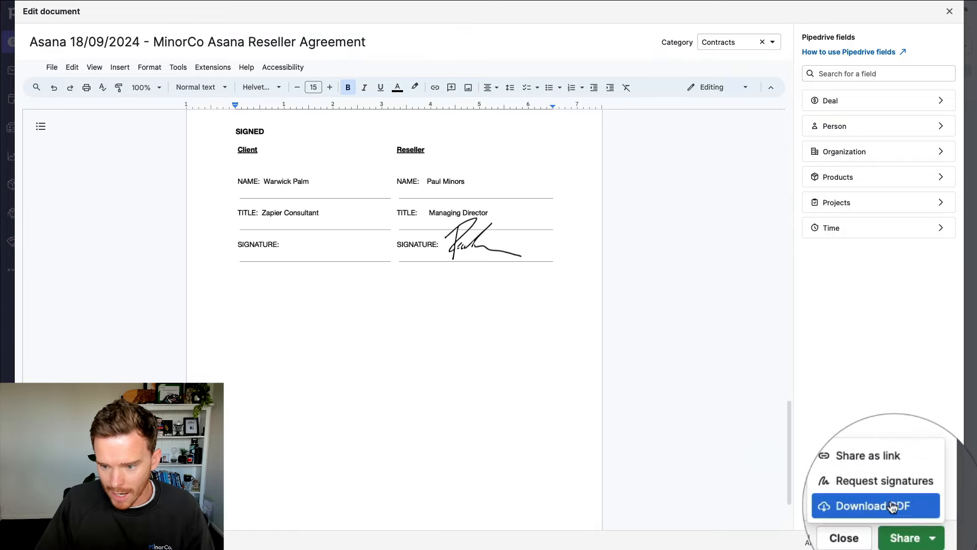
pyautogui.click(914, 504)
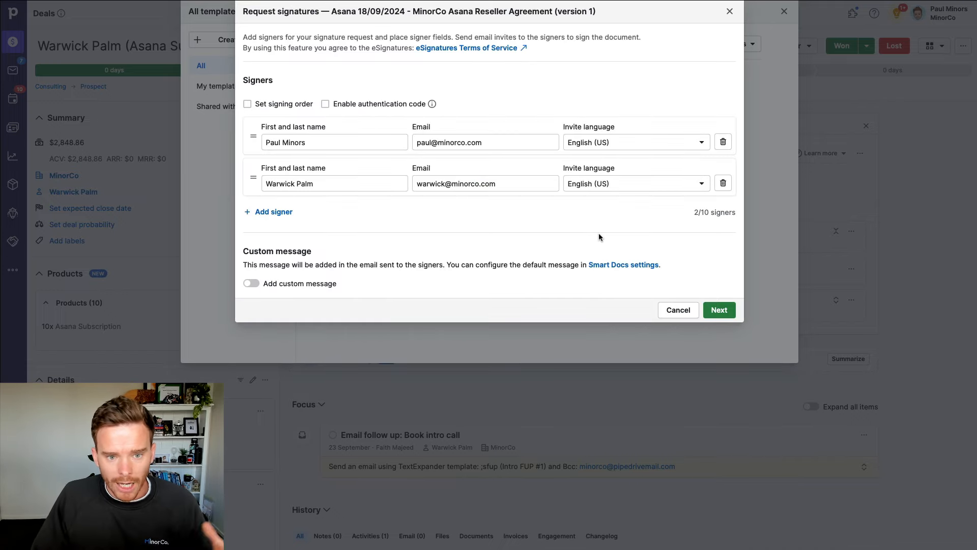
pyautogui.click(722, 142)
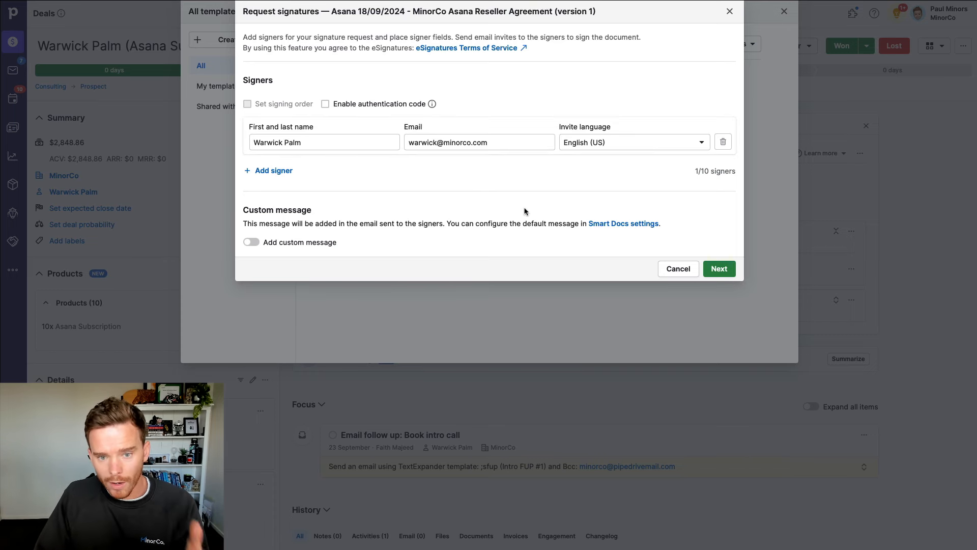
pyautogui.click(252, 242)
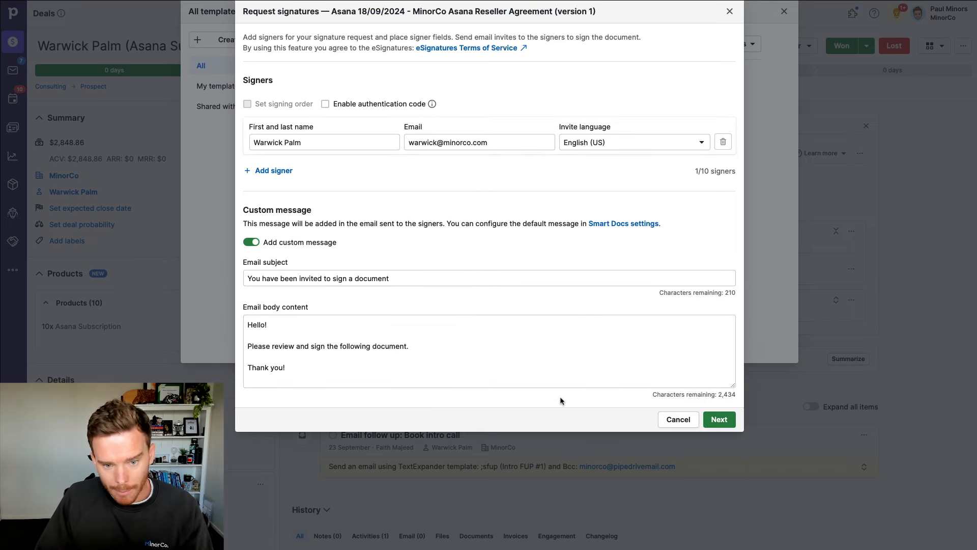
pyautogui.click(719, 419)
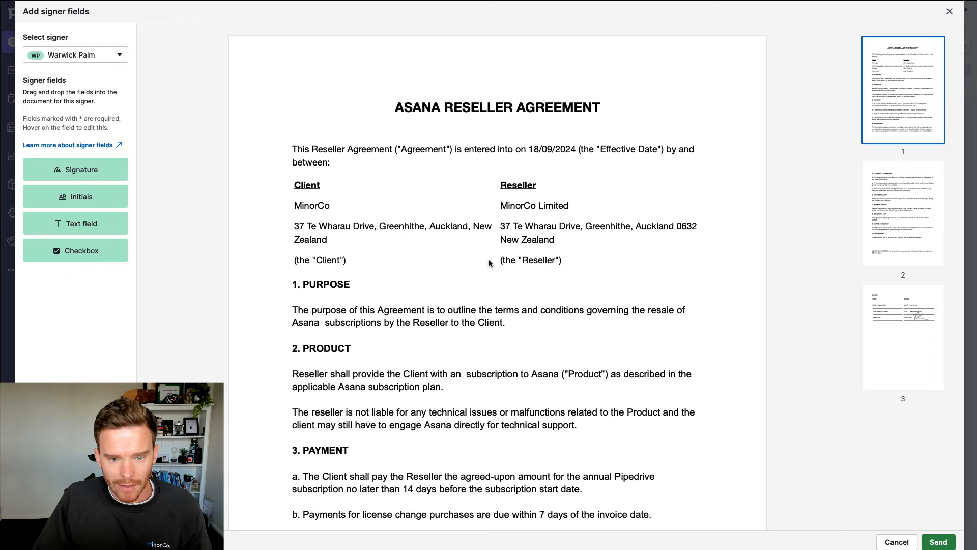
# Place a signature field on the client's SIGNATURE line on page 3 of the reseller agreement
pyautogui.scroll(-20, 411, 249)
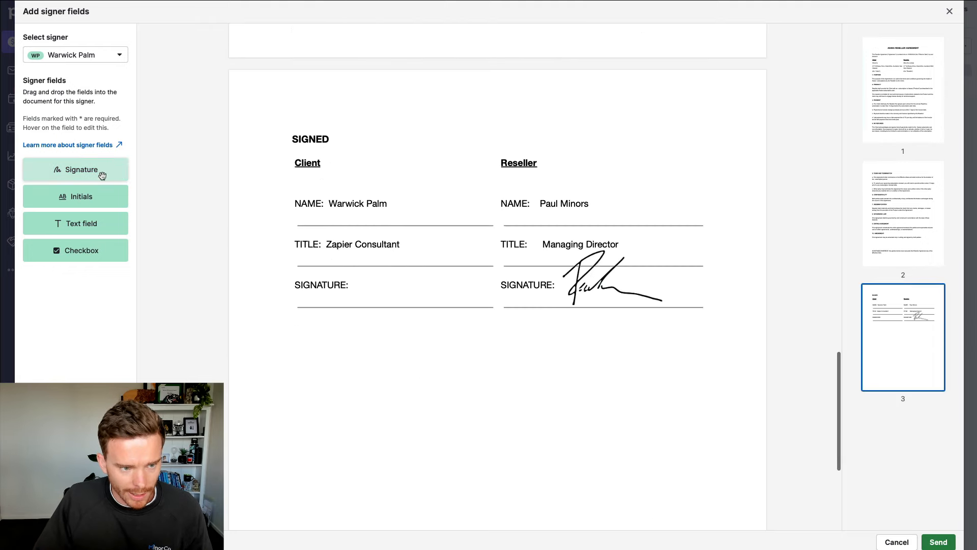
pyautogui.moveTo(102, 176)
pyautogui.mouseDown()
pyautogui.moveTo(332, 240)
pyautogui.moveTo(440, 298)
pyautogui.mouseUp()
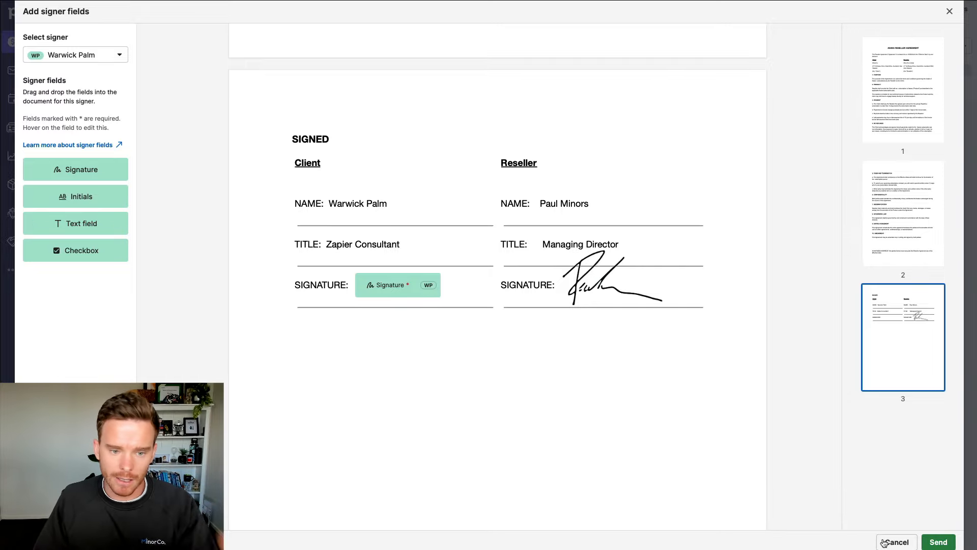
# Review the Asana subscription deal's summary, products and custom fields across the Details, Person and Organization sections
pyautogui.scroll(5, 486, 296)
pyautogui.scroll(15, 486, 295)
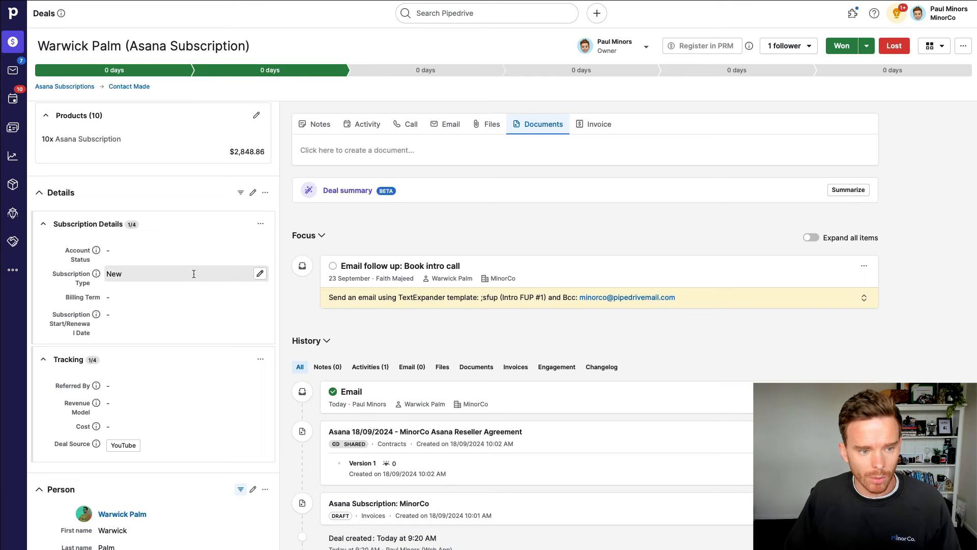
pyautogui.scroll(4, 188, 269)
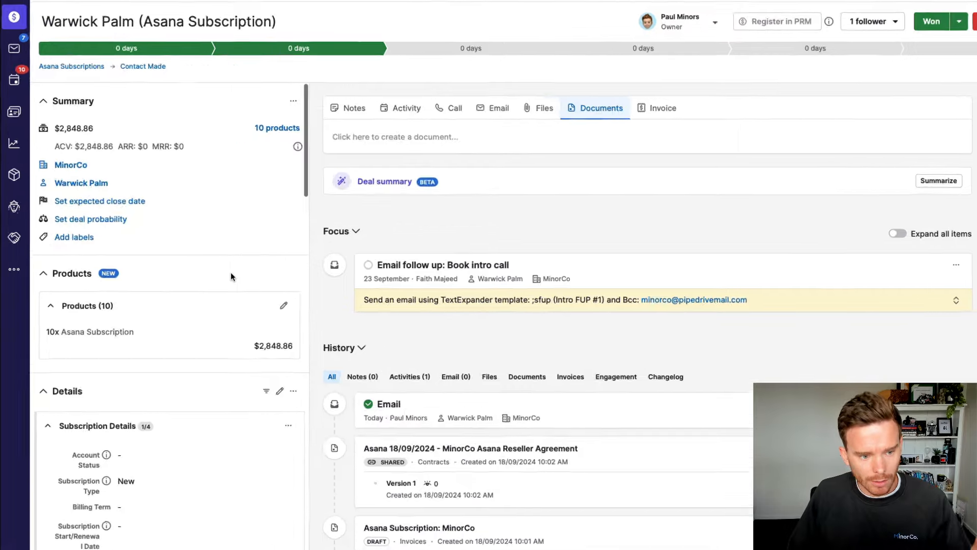
pyautogui.scroll(-6, 218, 339)
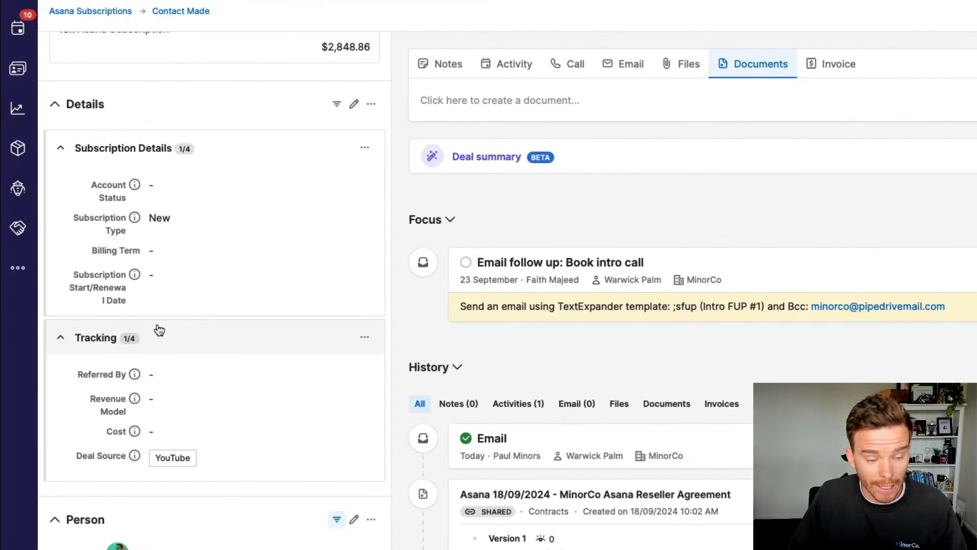
pyautogui.scroll(-7, 313, 403)
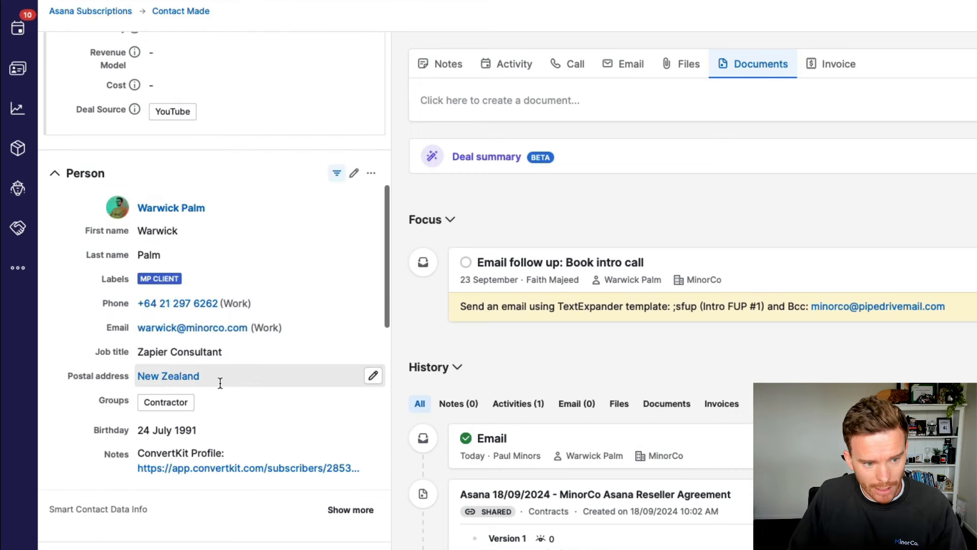
pyautogui.scroll(-7, 219, 382)
pyautogui.scroll(-3, 202, 448)
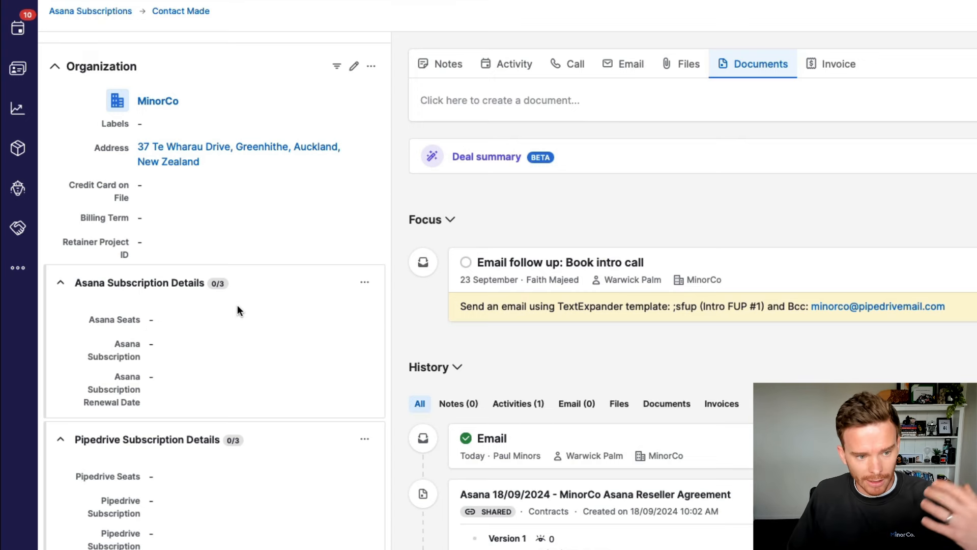
pyautogui.scroll(9, 237, 310)
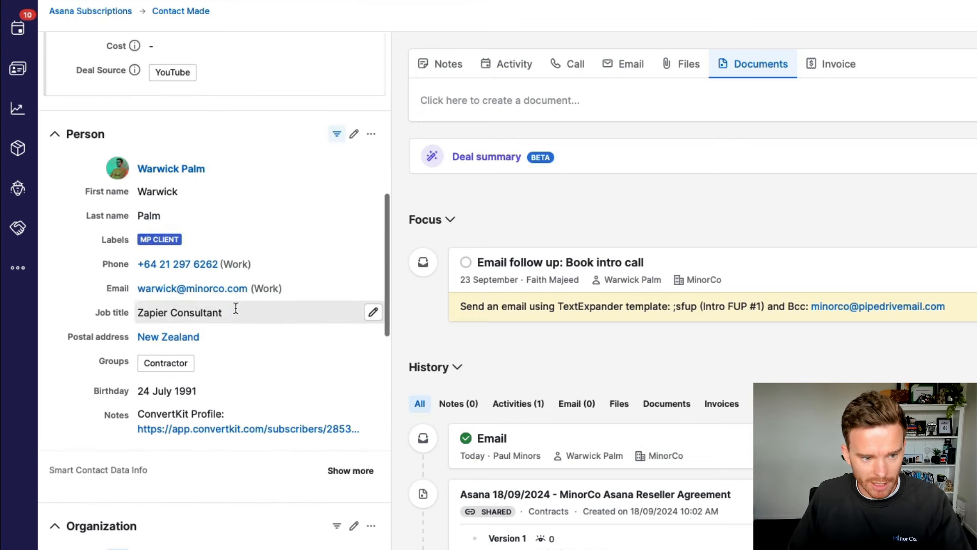
pyautogui.scroll(8, 240, 362)
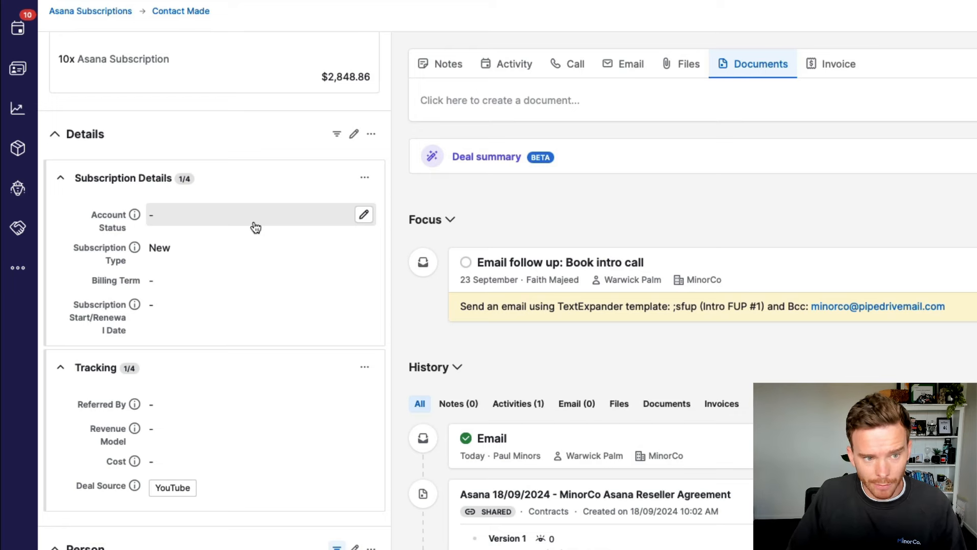
pyautogui.scroll(8, 260, 231)
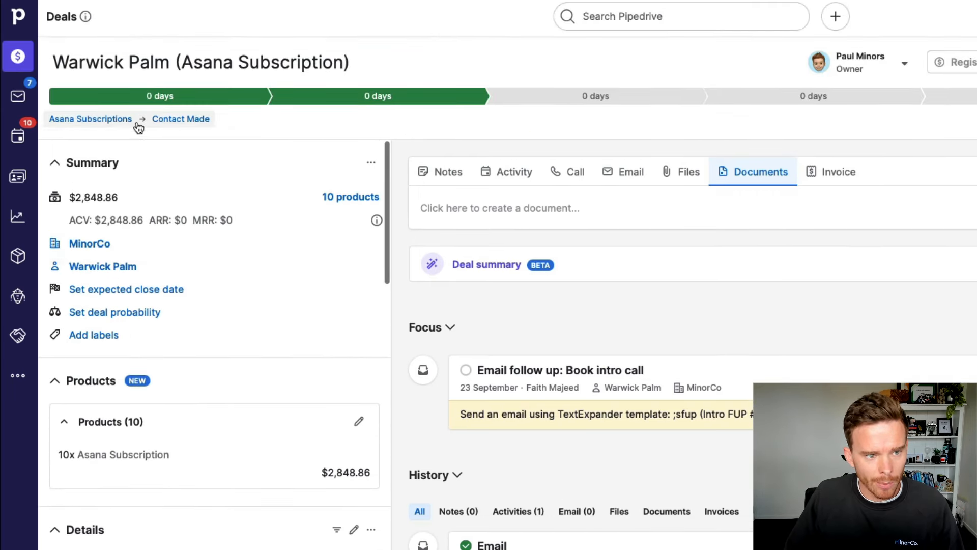
# View the pipelines available for the Asana subscription deal and close the list without choosing one
pyautogui.click(138, 127)
pyautogui.click(136, 147)
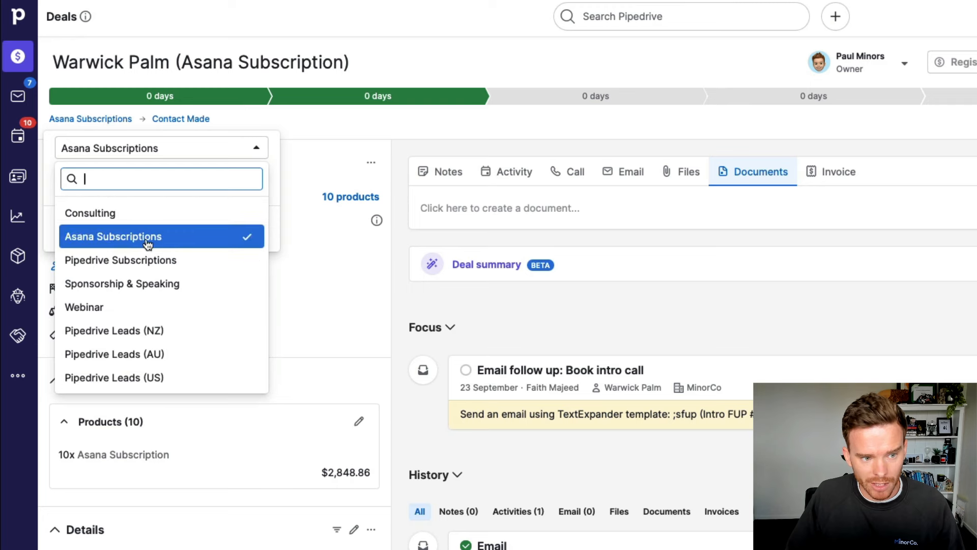
pyautogui.click(454, 310)
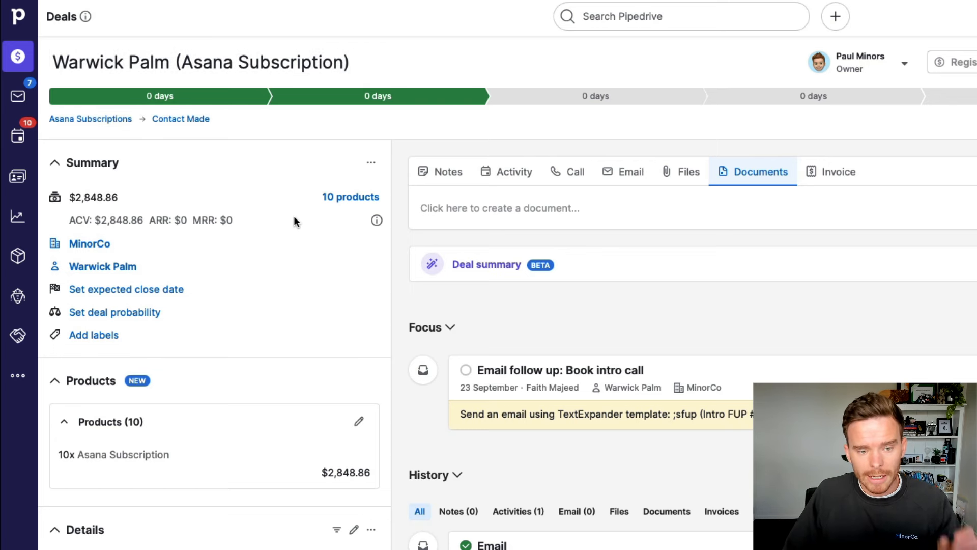
# Inspect the deal's Account Status, Billing Term and Subscription Start/Renewal Date fields, cancelling each edit without saving
pyautogui.scroll(-6, 387, 441)
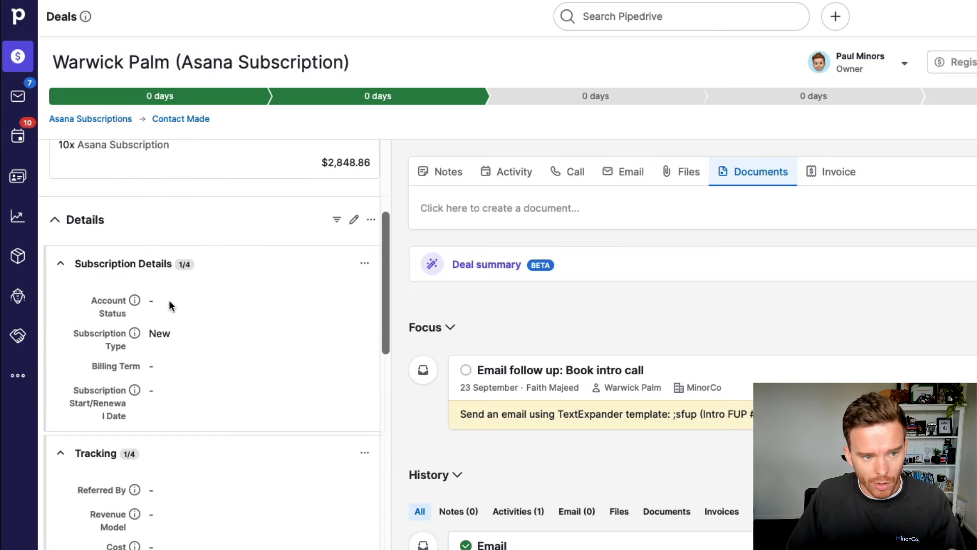
pyautogui.click(169, 300)
pyautogui.press('Escape')
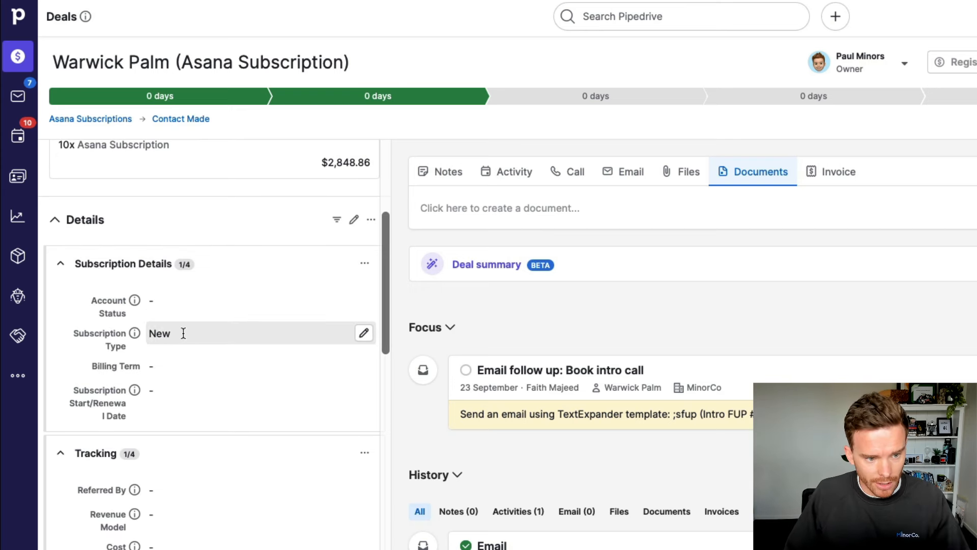
pyautogui.click(196, 370)
pyautogui.click(251, 379)
pyautogui.click(316, 393)
pyautogui.click(175, 395)
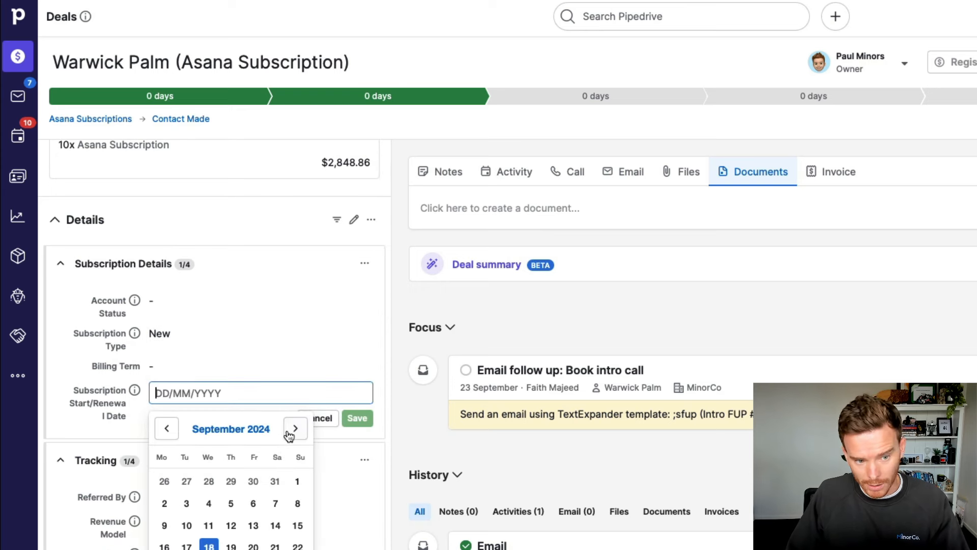
pyautogui.click(318, 417)
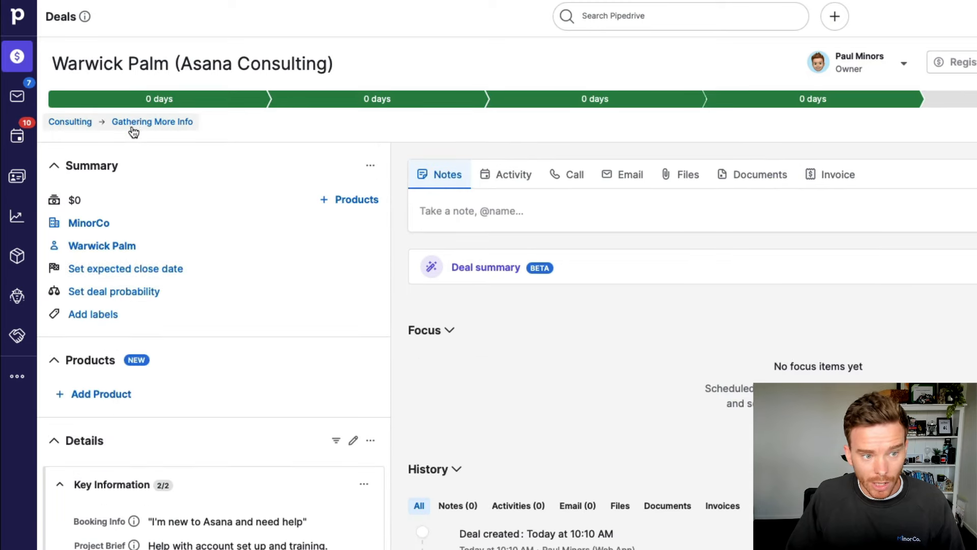
# View the pipeline choices for the Asana consulting deal and close the list without choosing one
pyautogui.click(138, 125)
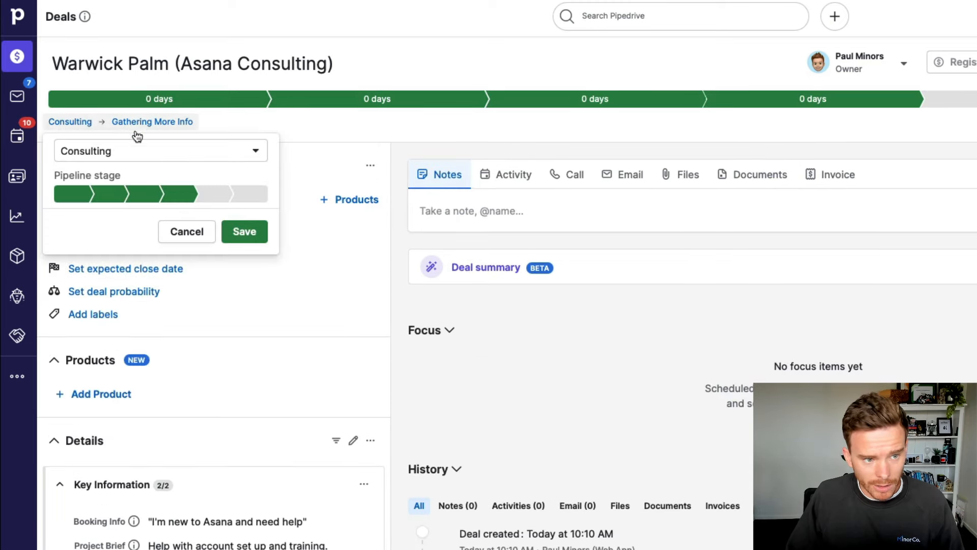
pyautogui.click(109, 161)
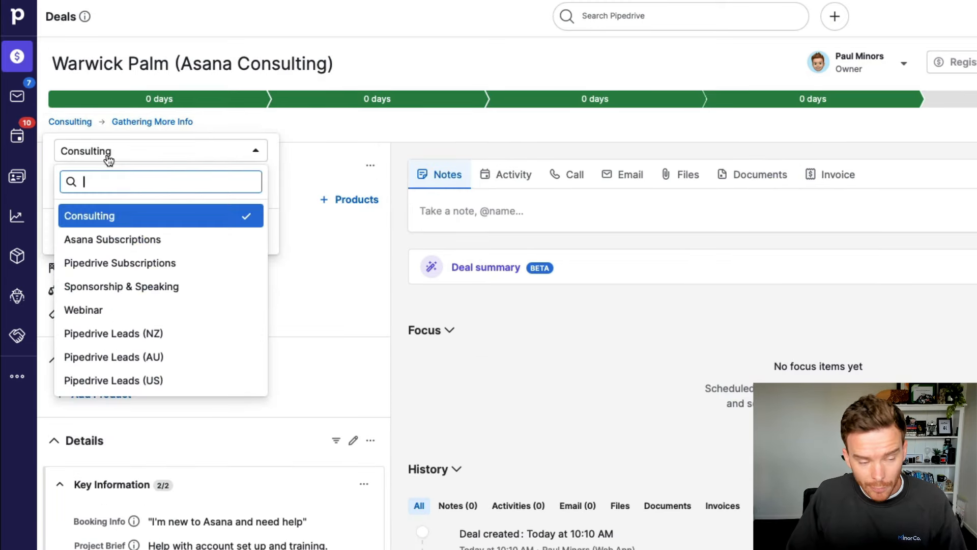
pyautogui.click(399, 376)
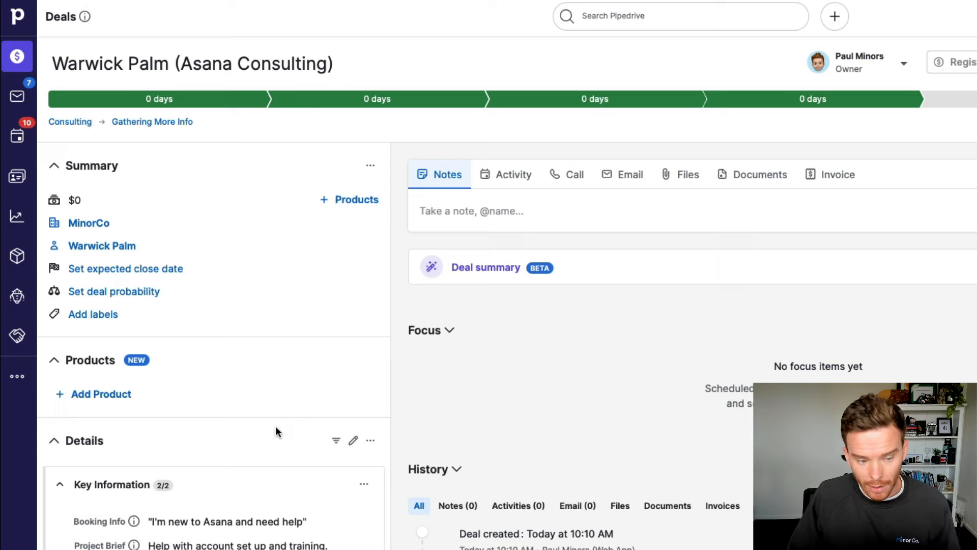
# Compare the Details and Tracking fields of the Asana subscription deal with those of the Asana consulting deal
pyautogui.scroll(-3, 276, 426)
pyautogui.scroll(-2, 276, 426)
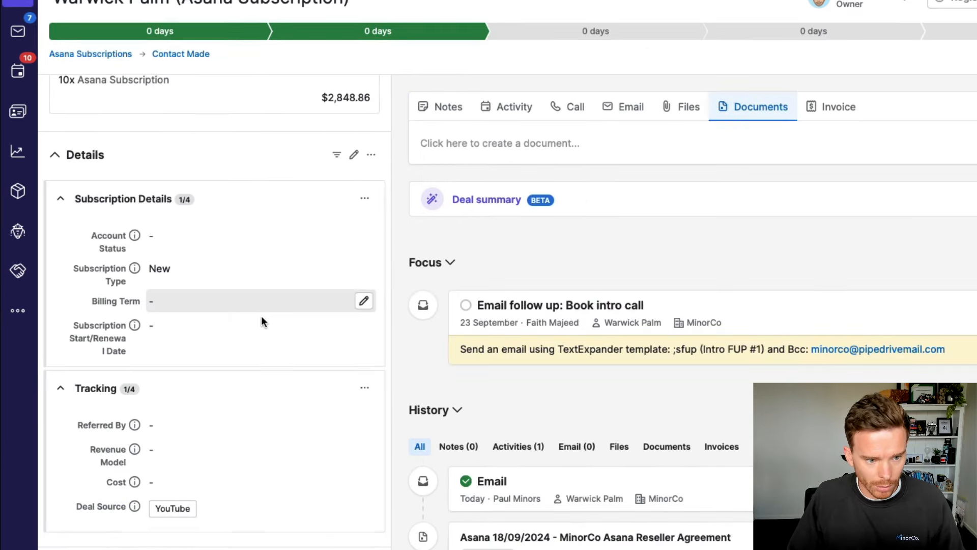
pyautogui.scroll(-2, 262, 320)
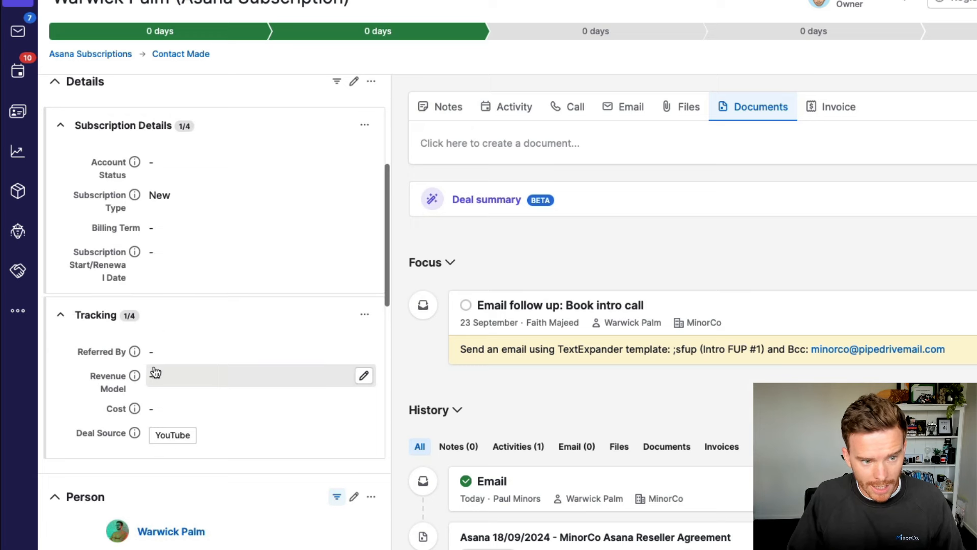
pyautogui.scroll(1, 153, 370)
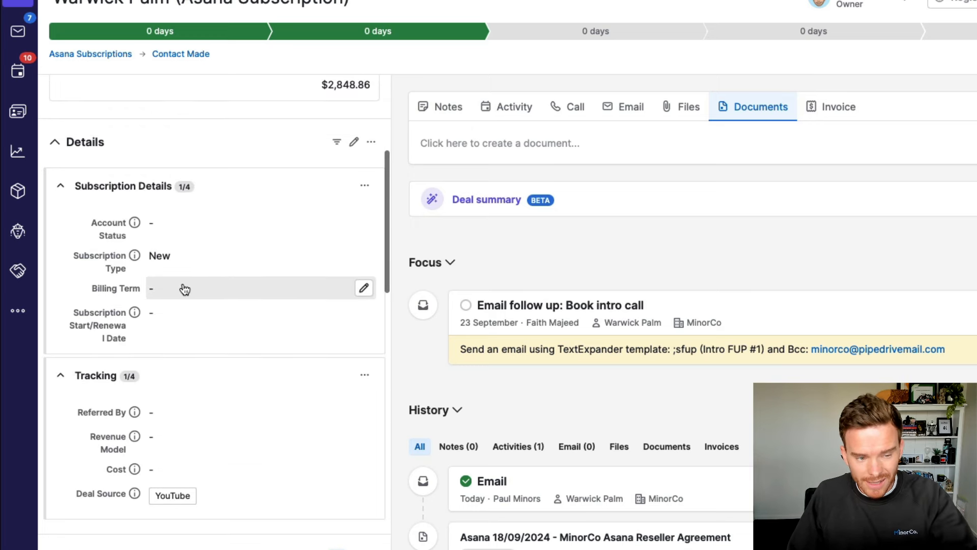
pyautogui.scroll(3, 176, 308)
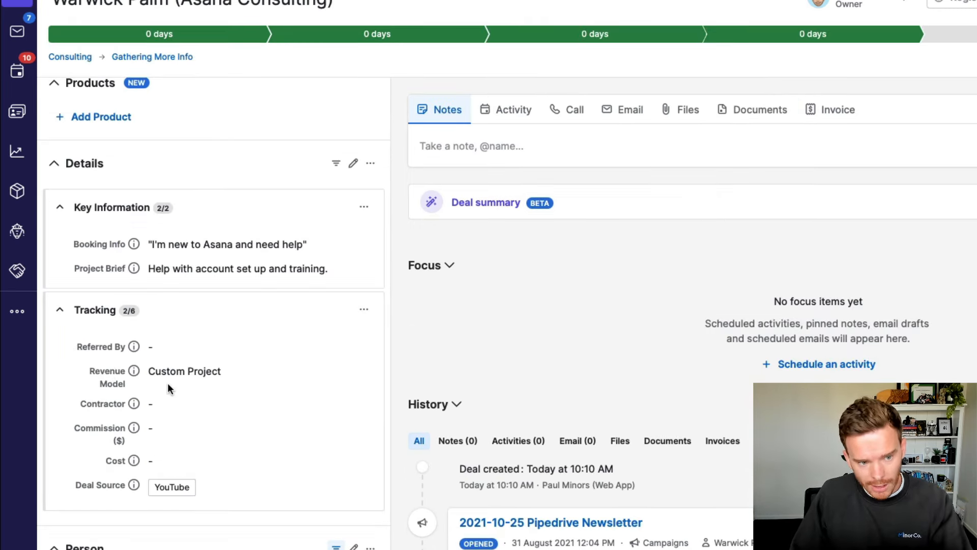
pyautogui.scroll(1, 166, 383)
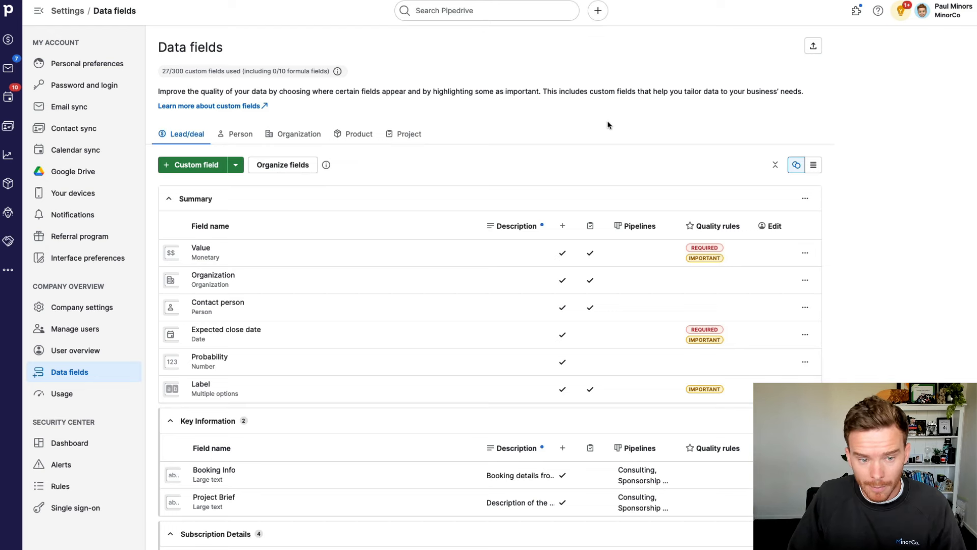
# Open the Subscription Type field's settings in the lead/deal data fields and examine which pipelines show it
pyautogui.click(934, 12)
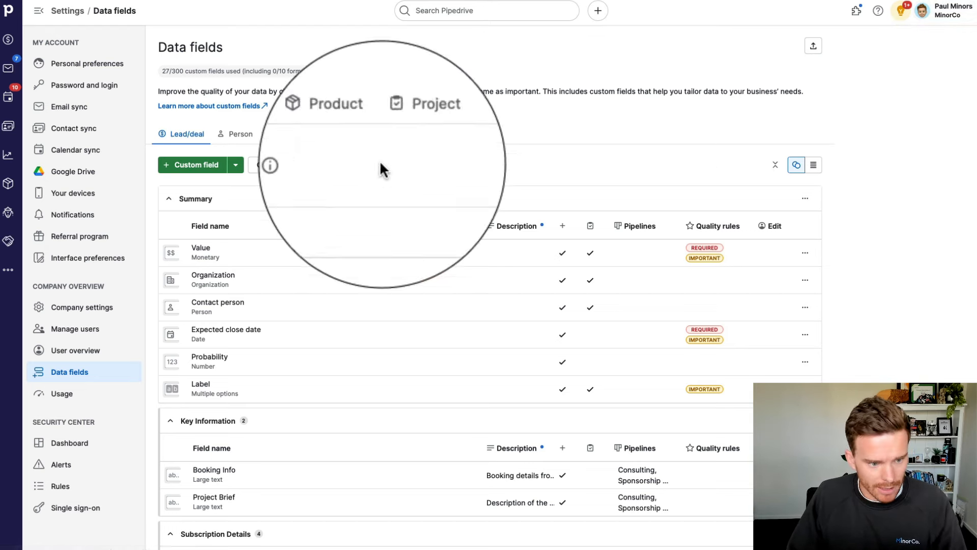
pyautogui.scroll(-3, 403, 268)
pyautogui.scroll(-3, 403, 270)
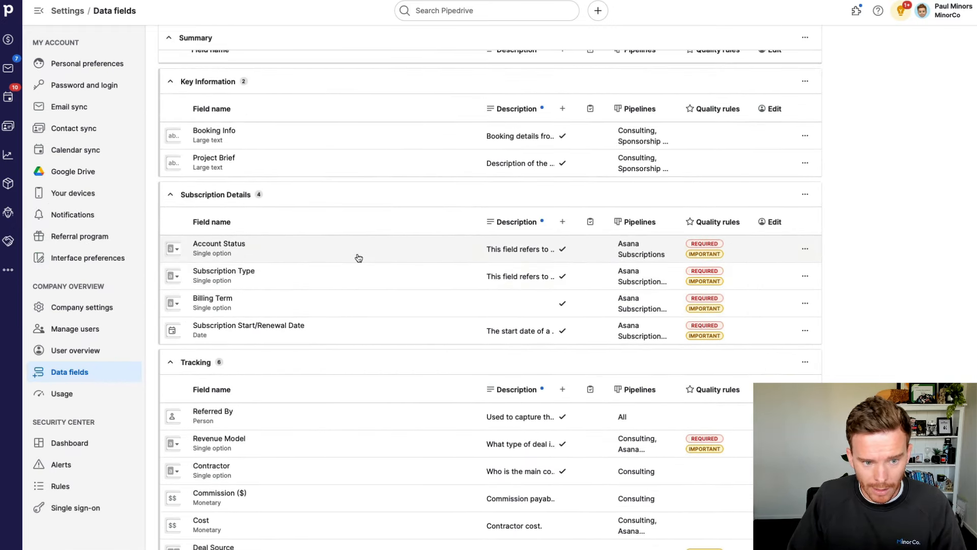
pyautogui.click(395, 272)
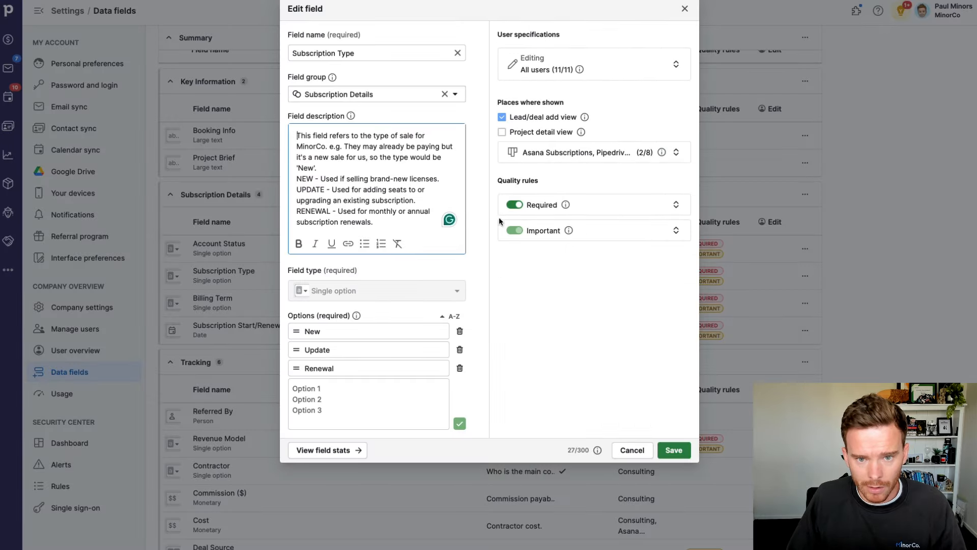
pyautogui.click(676, 152)
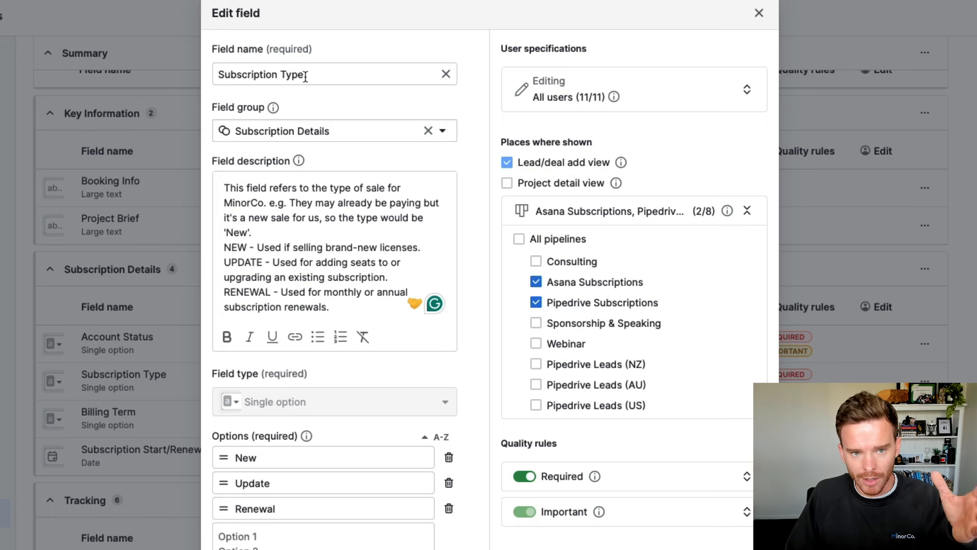
pyautogui.moveTo(305, 74); pyautogui.dragTo(196, 73)
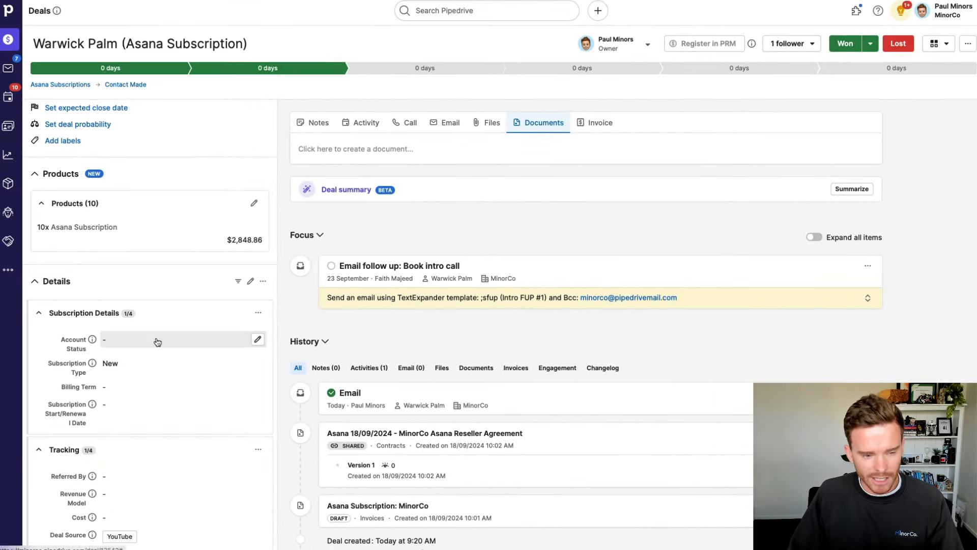
# Check the subscription deal's custom fields, examine the stages where Subscription Type is required, and close the field settings without saving
pyautogui.scroll(-3, 167, 338)
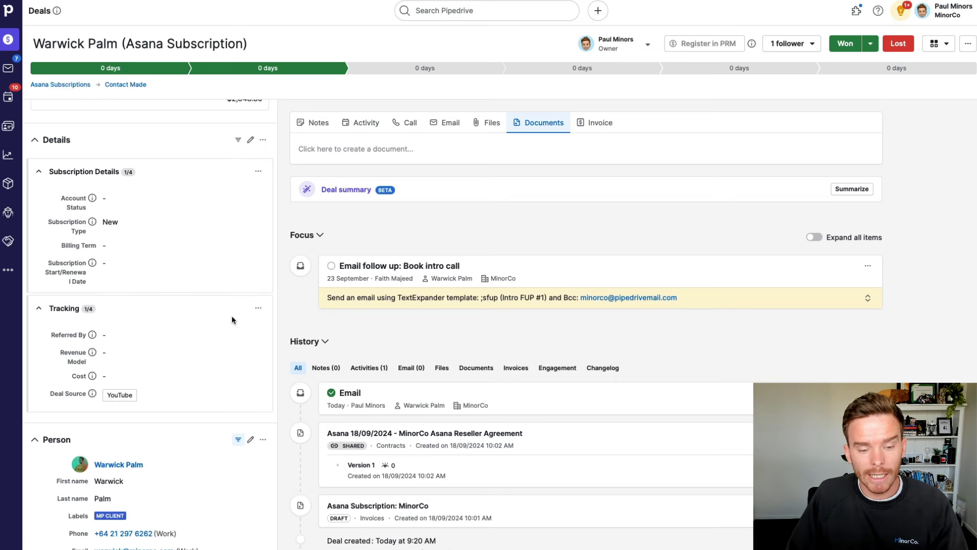
pyautogui.scroll(1, 231, 318)
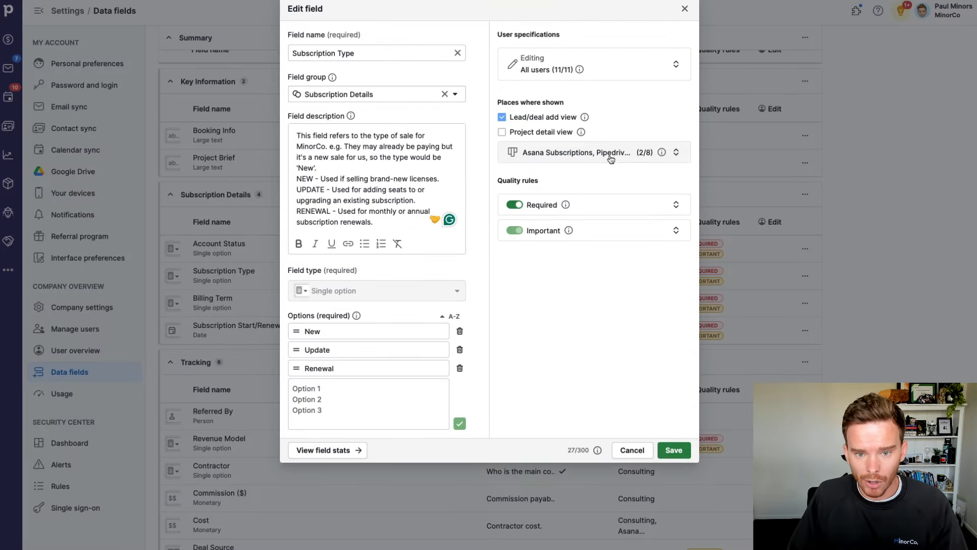
pyautogui.click(618, 206)
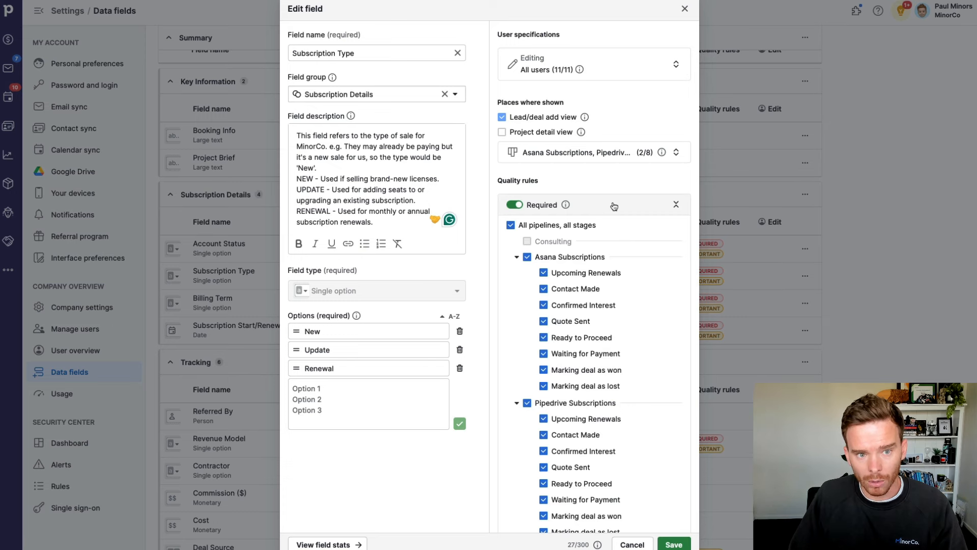
pyautogui.scroll(-2, 559, 280)
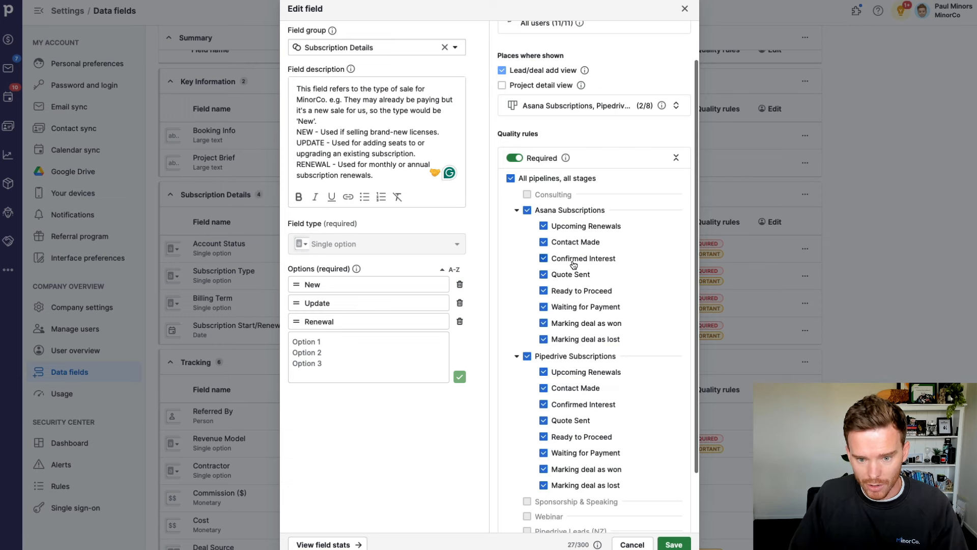
pyautogui.scroll(-1, 574, 265)
pyautogui.click(636, 545)
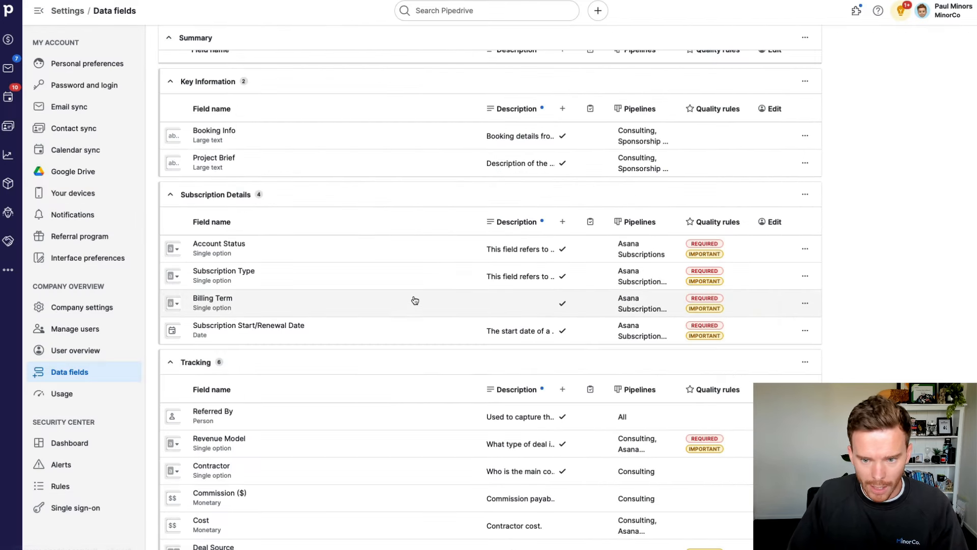
# Examine the pipeline stages where Subscription Start/Renewal Date is required, and close its settings without saving
pyautogui.click(310, 330)
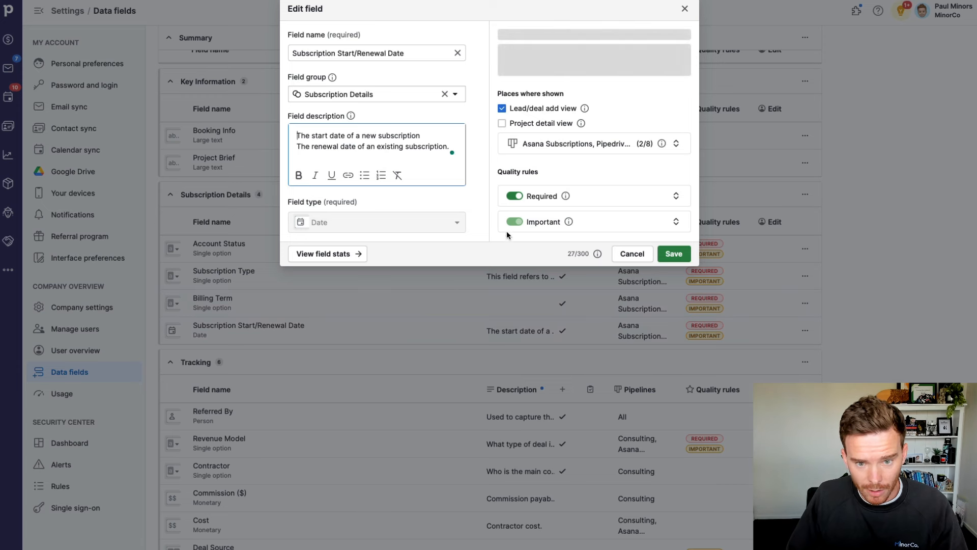
pyautogui.click(627, 206)
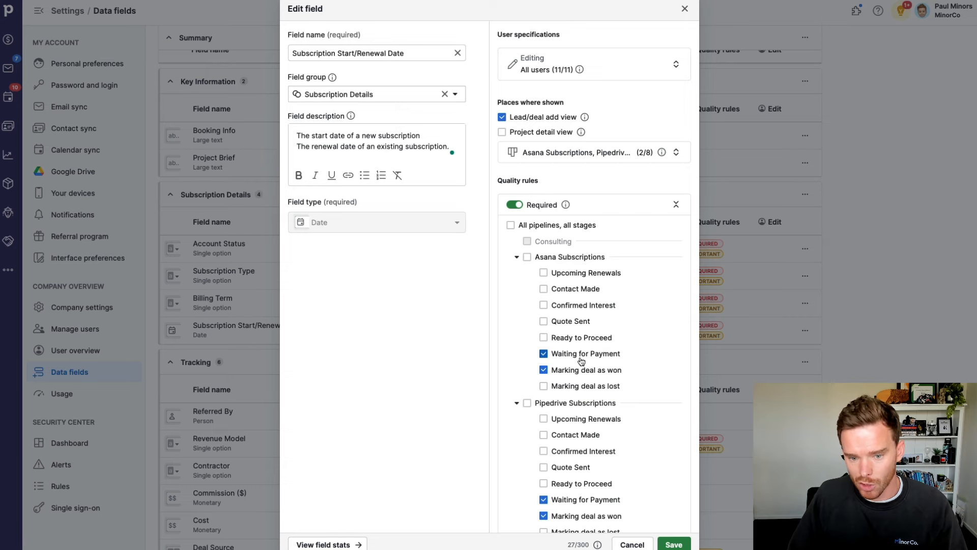
pyautogui.click(632, 544)
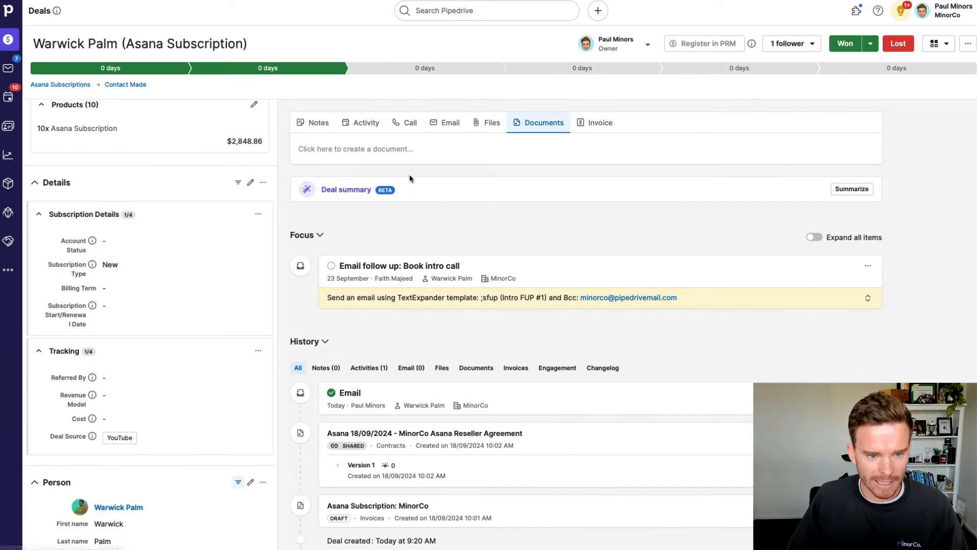
# Move the deal to the Ready to Proceed stage, saving required fields: expected close date 30/09/2024, Account Status In Trial, Billing Term Annual
pyautogui.click(691, 71)
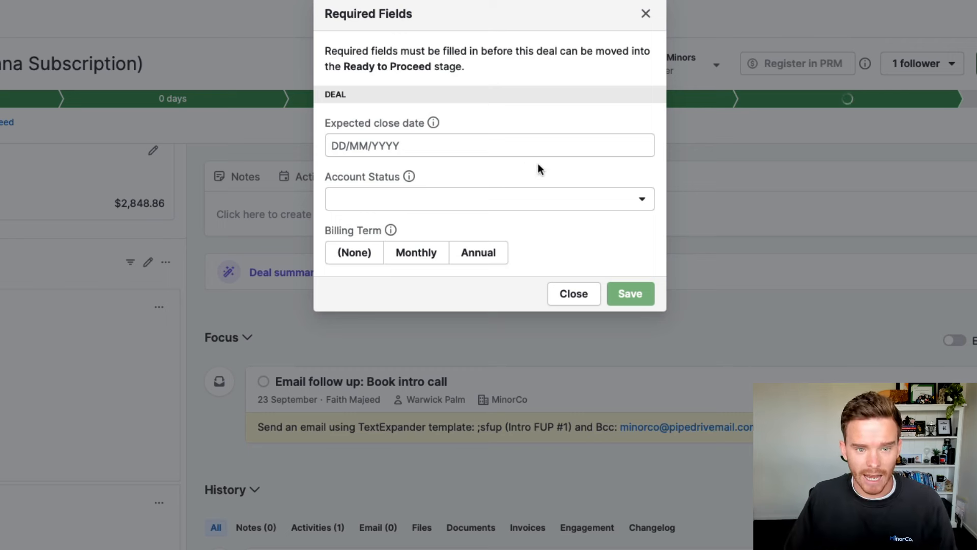
pyautogui.click(447, 144)
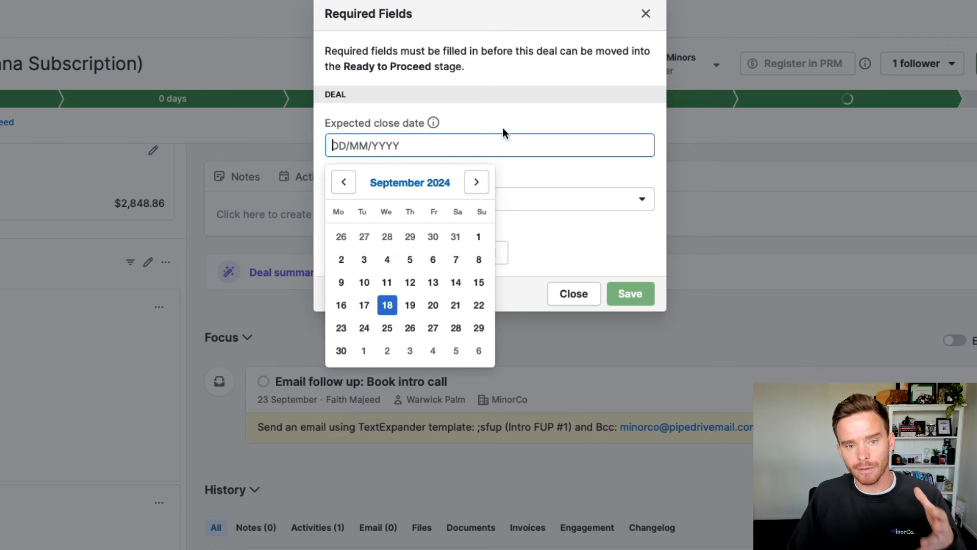
pyautogui.click(342, 351)
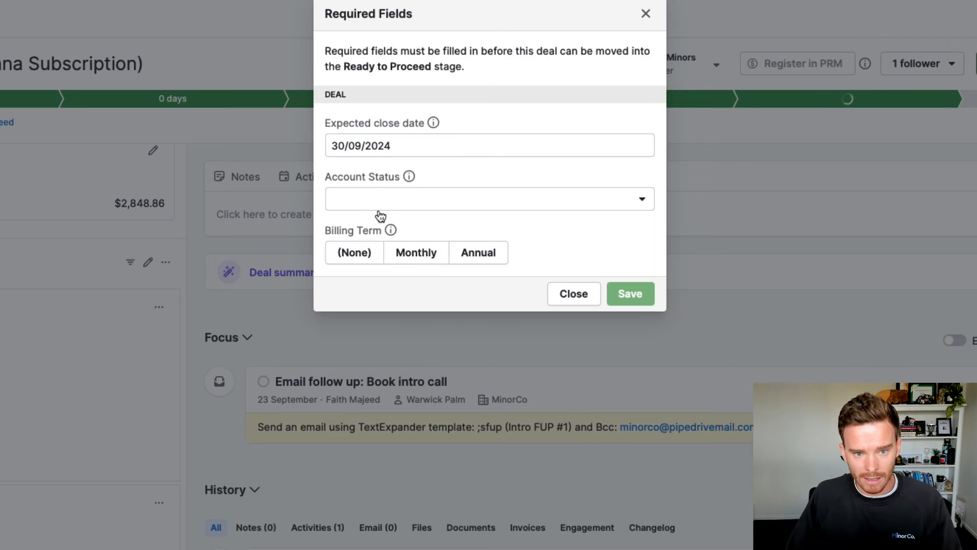
pyautogui.click(395, 201)
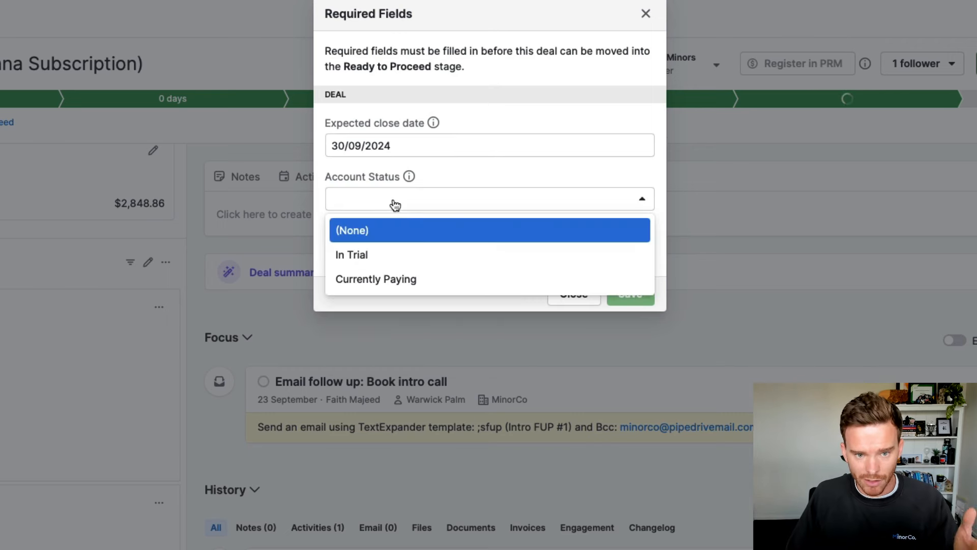
pyautogui.click(413, 261)
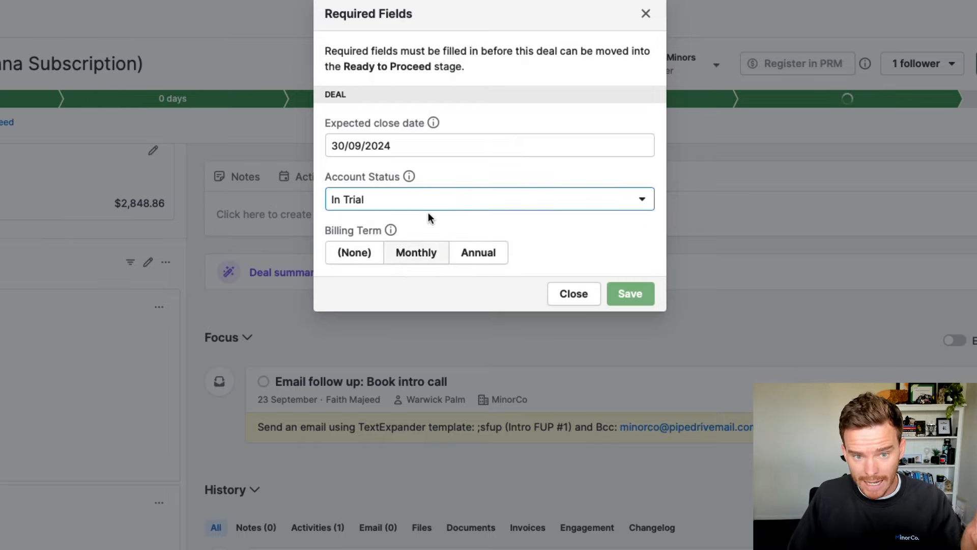
pyautogui.click(489, 255)
pyautogui.click(629, 296)
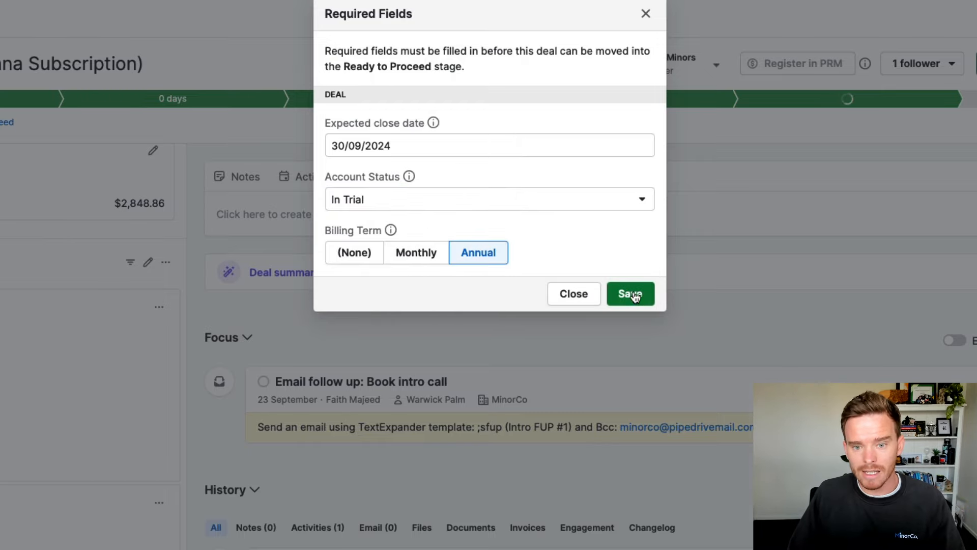